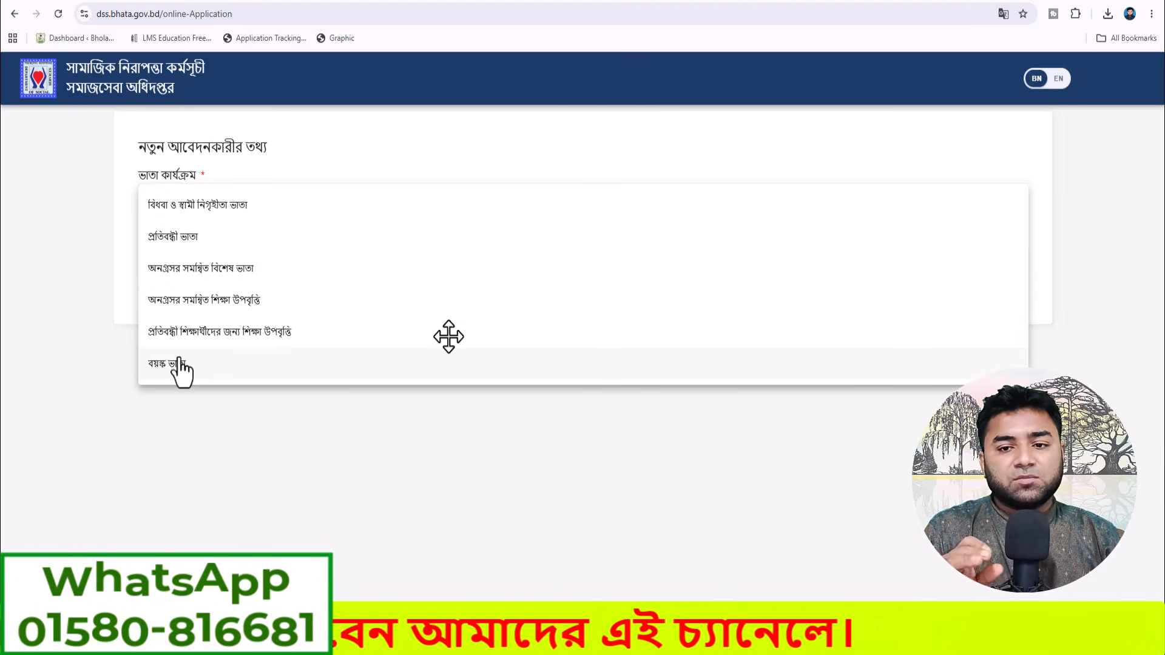
Choose বয়স্ক ভাতা as the allowance programme and verify the applicant's national ID details.
click(180, 366)
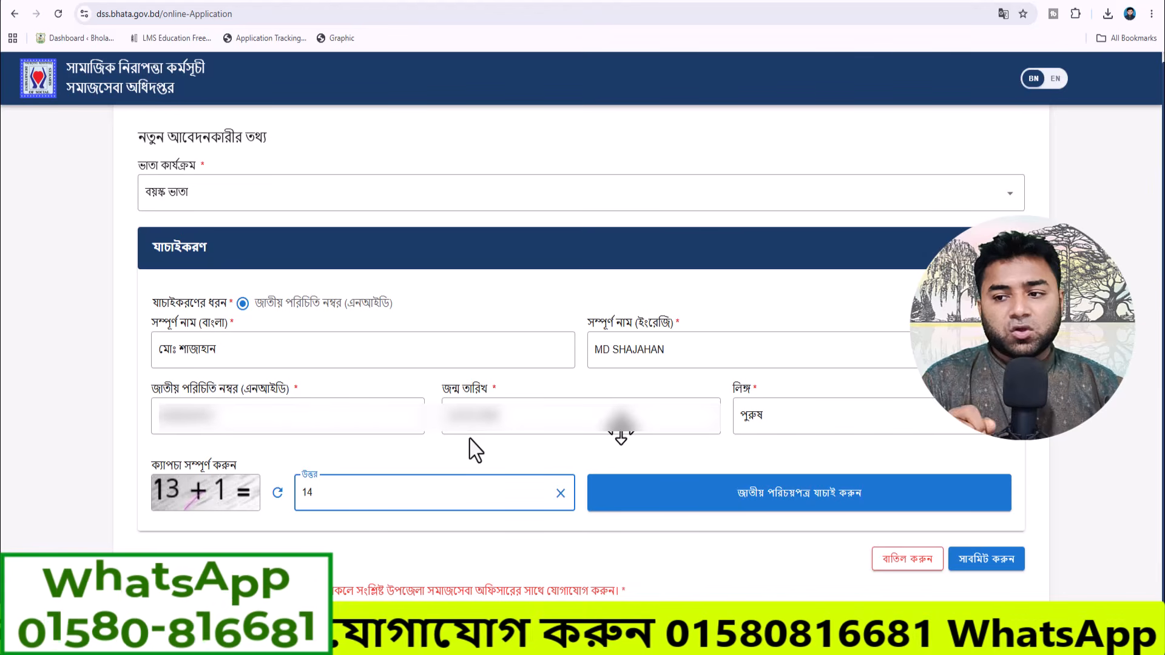
click(673, 501)
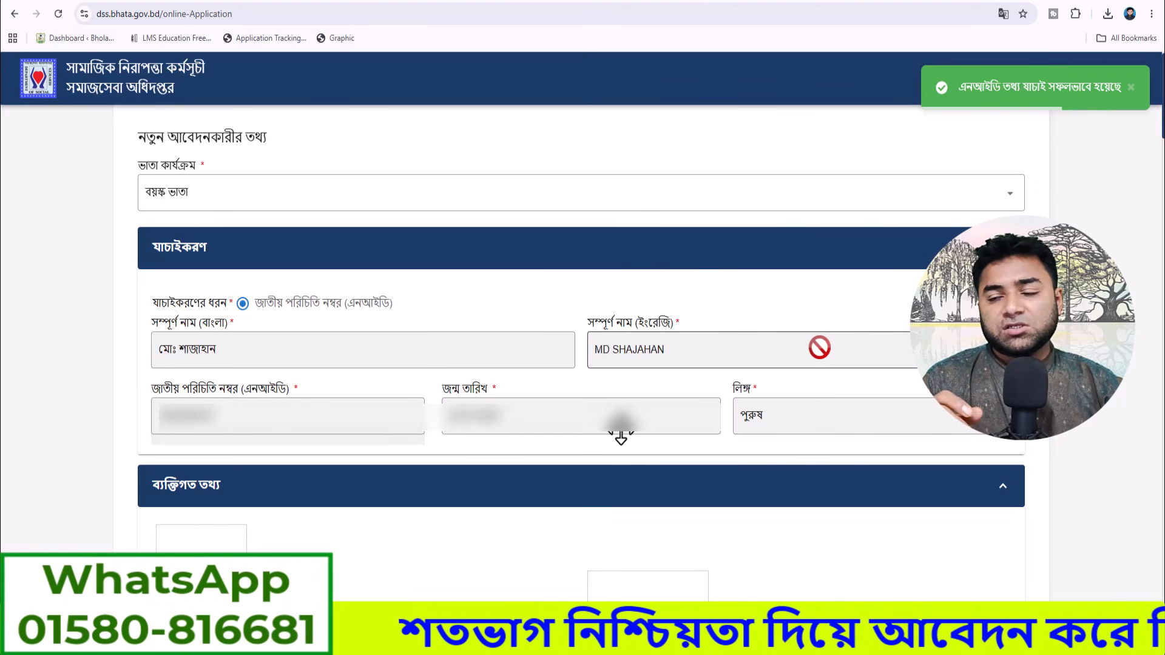
Upload the applicant's photo, WhatsApp Image 2026-08-05 at 9.21.41 PM, and the signature image from the Downloads folder.
scroll(621, 431, down, 4)
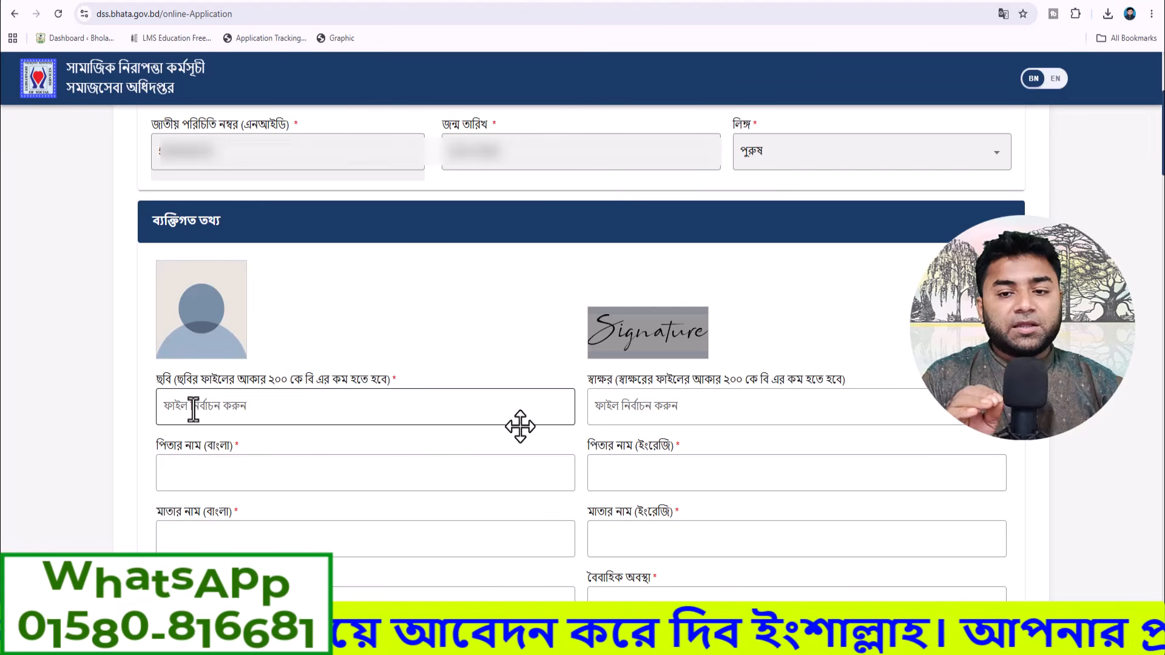
click(193, 409)
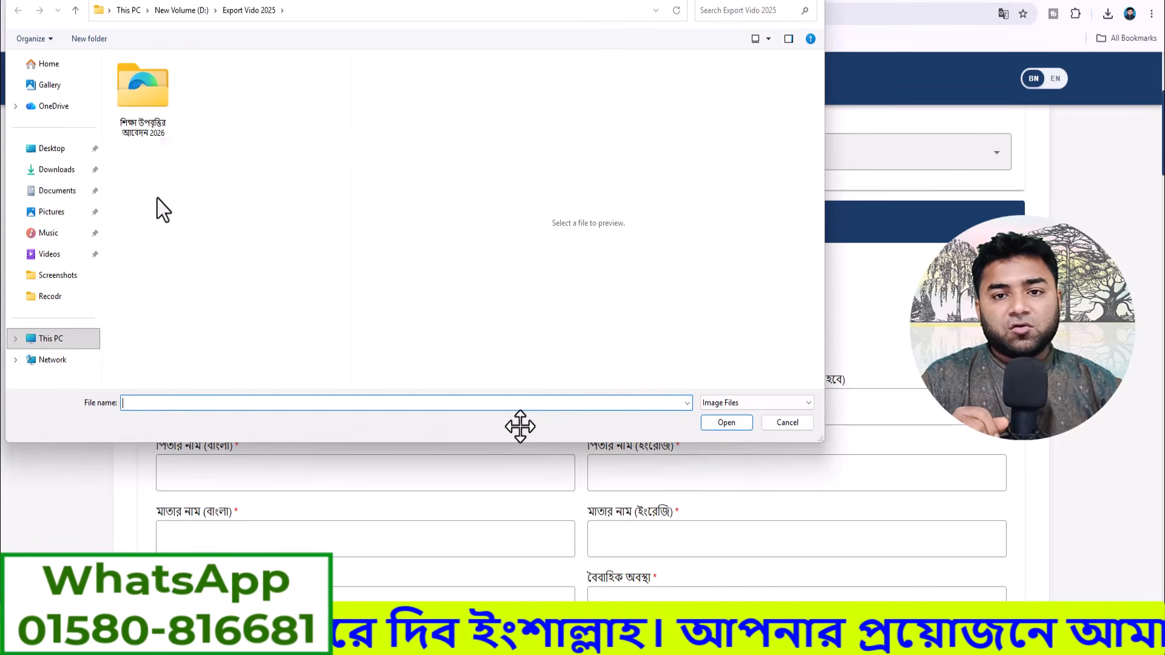
click(56, 170)
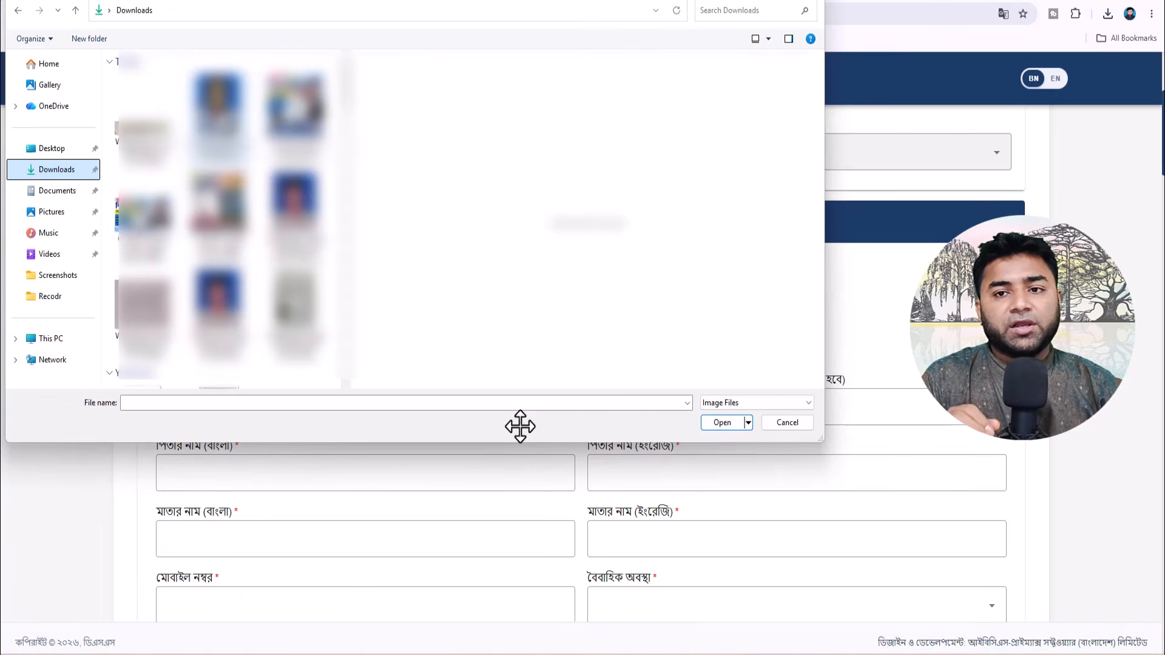
click(220, 117)
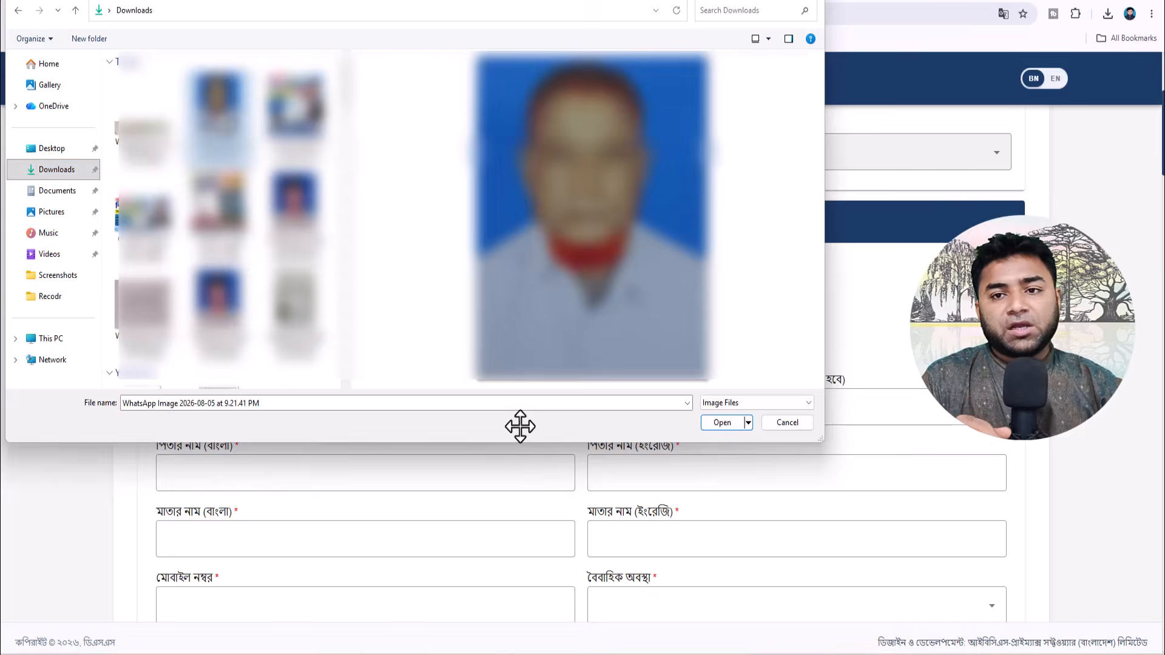
click(723, 424)
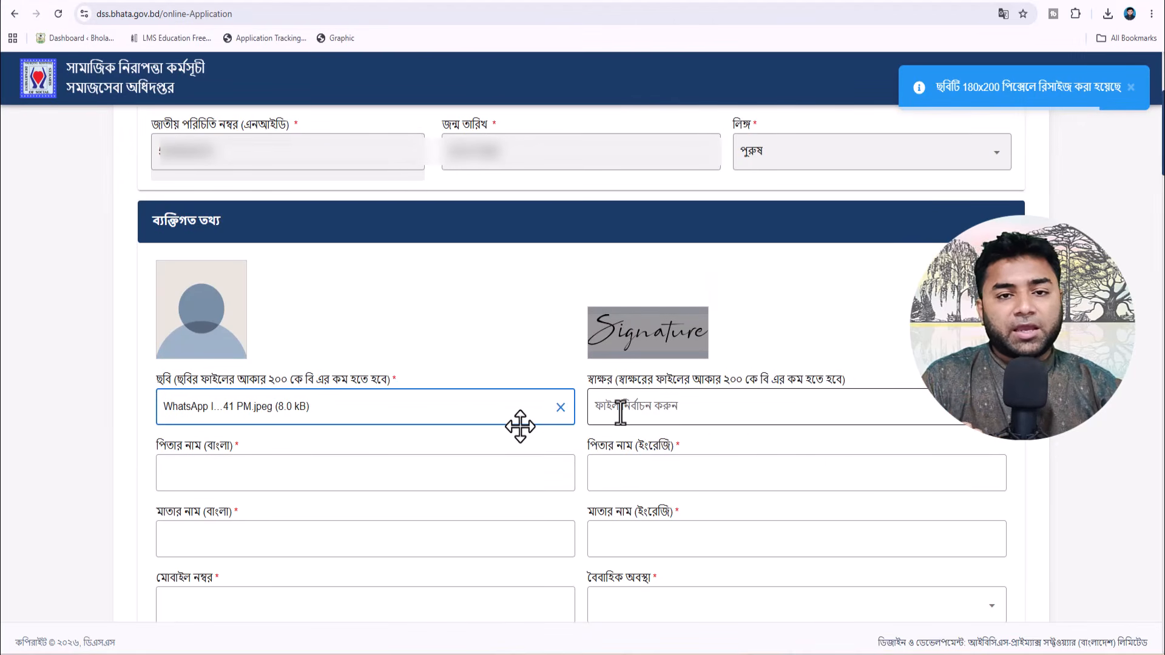
click(624, 420)
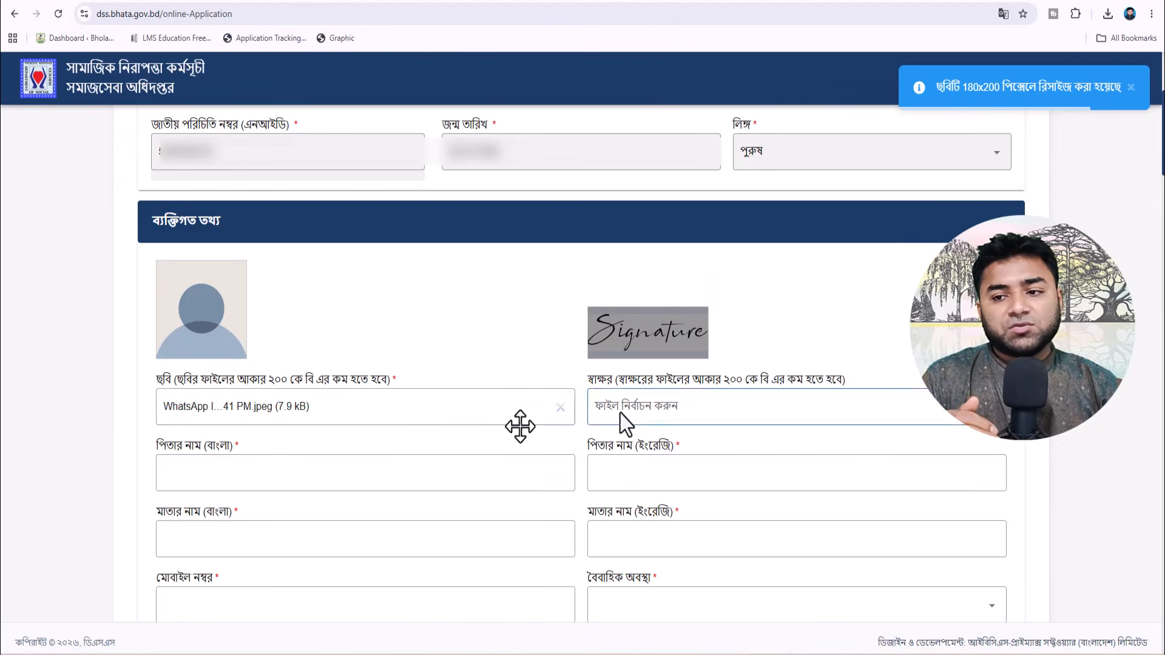
double_click(140, 137)
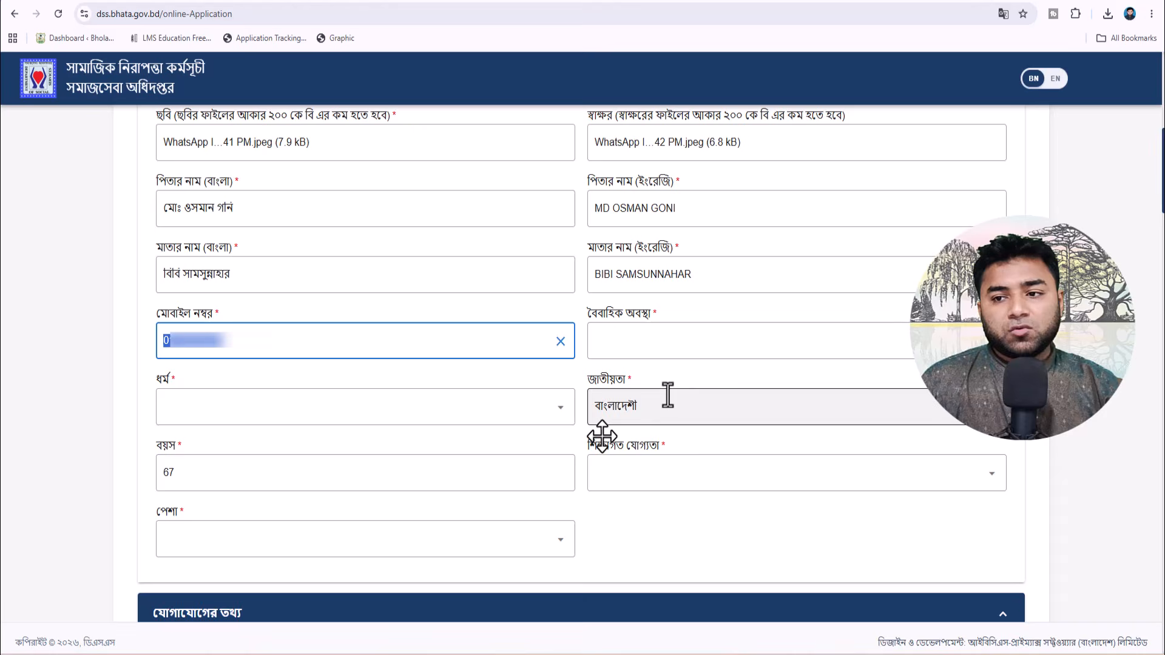
Set the applicant's marital status to বিবাহিত and religion to ইসলাম.
click(689, 352)
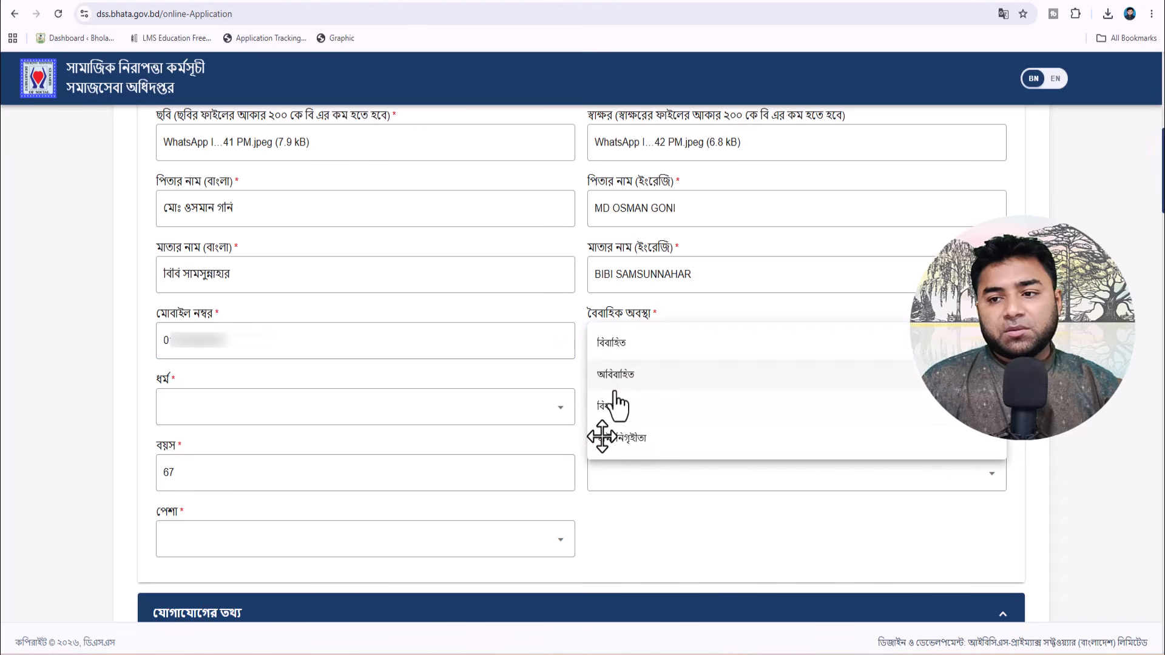
click(623, 345)
click(295, 400)
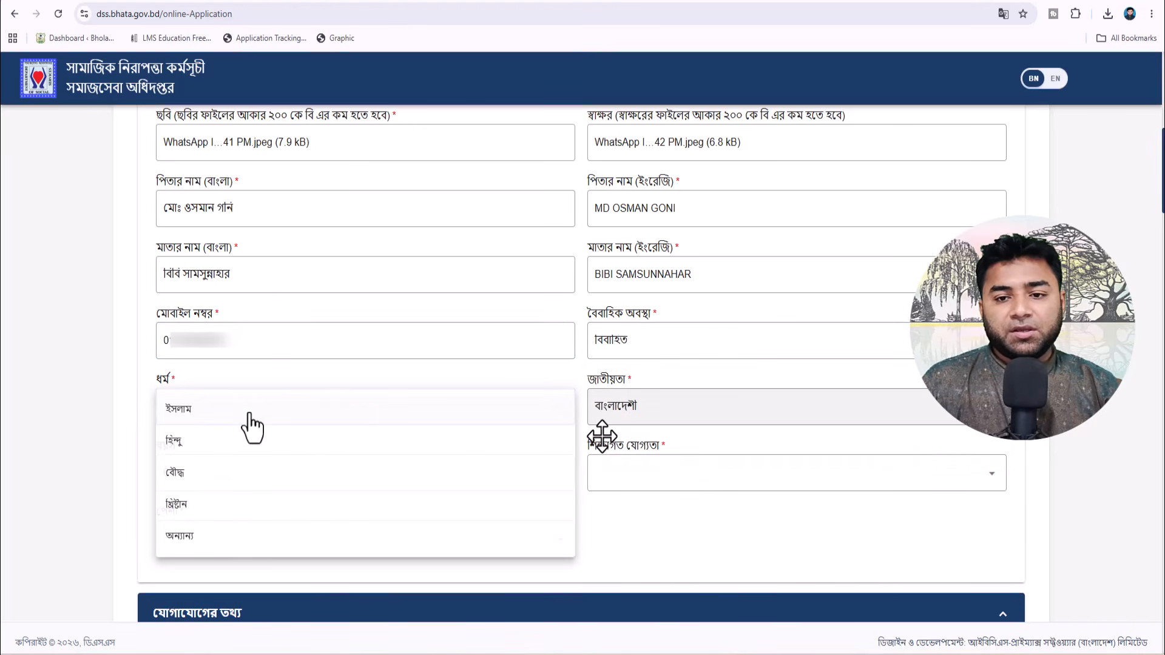
click(190, 416)
Set the educational qualification to প্লে / নার্সারি / কেজি / প্রাক-প্রাথমিক and the occupation to কৃষিকাজ.
scroll(418, 437, down, 1)
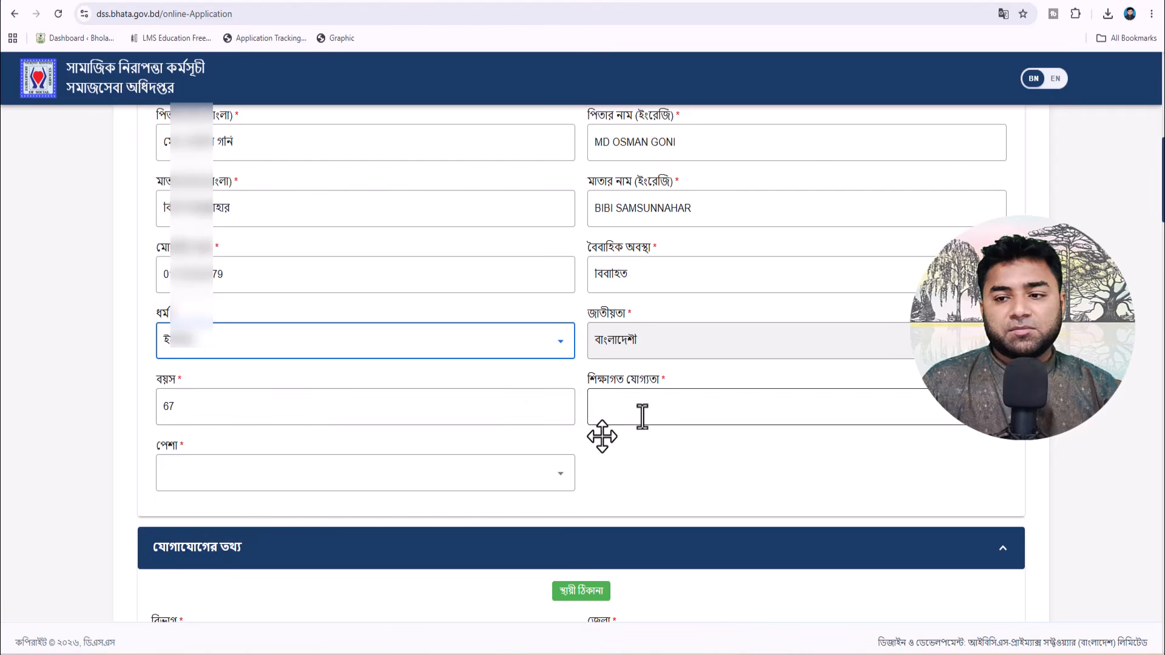
click(673, 411)
click(673, 464)
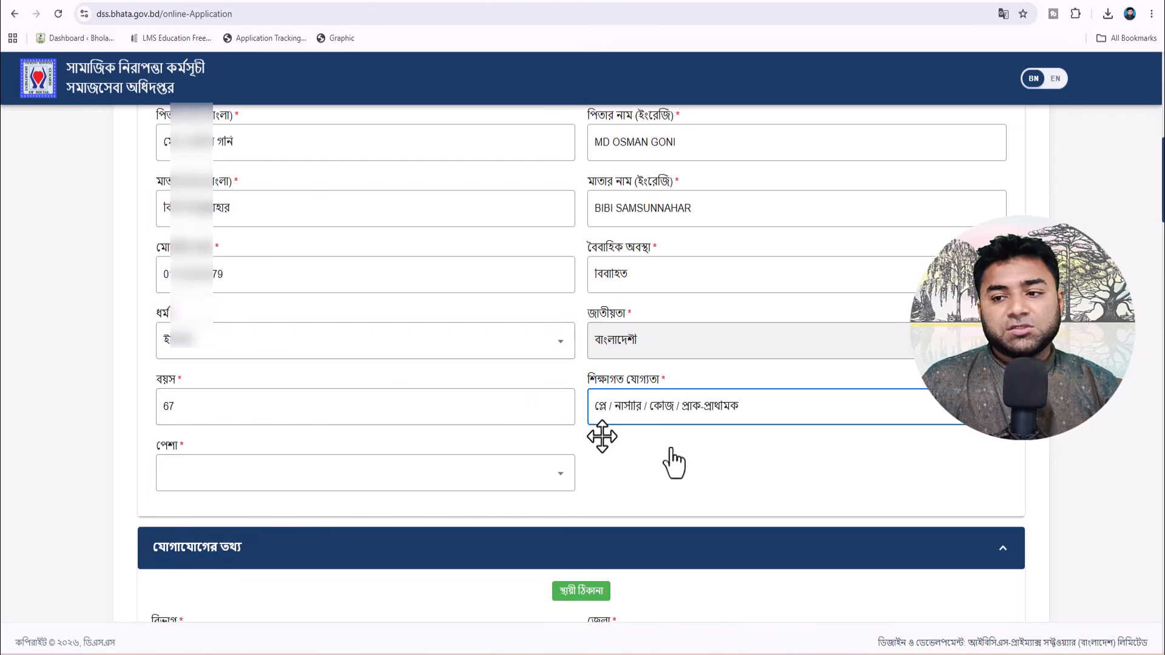
click(272, 471)
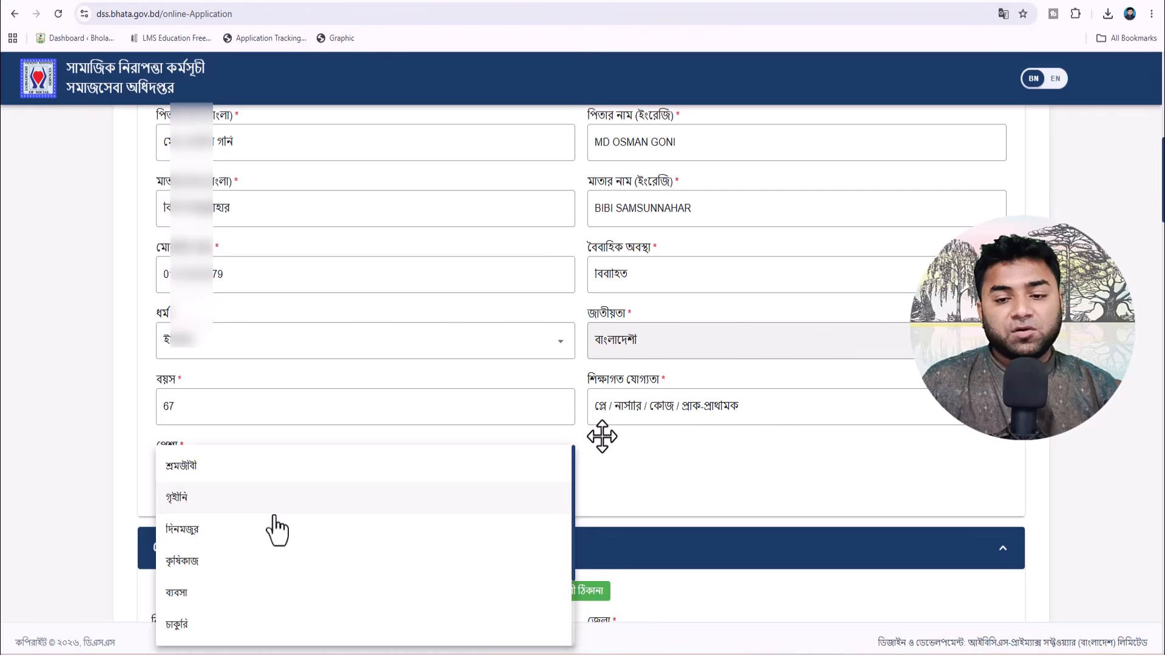
click(273, 560)
Select the applicant's division and district for the permanent address.
scroll(260, 486, down, 4)
click(251, 389)
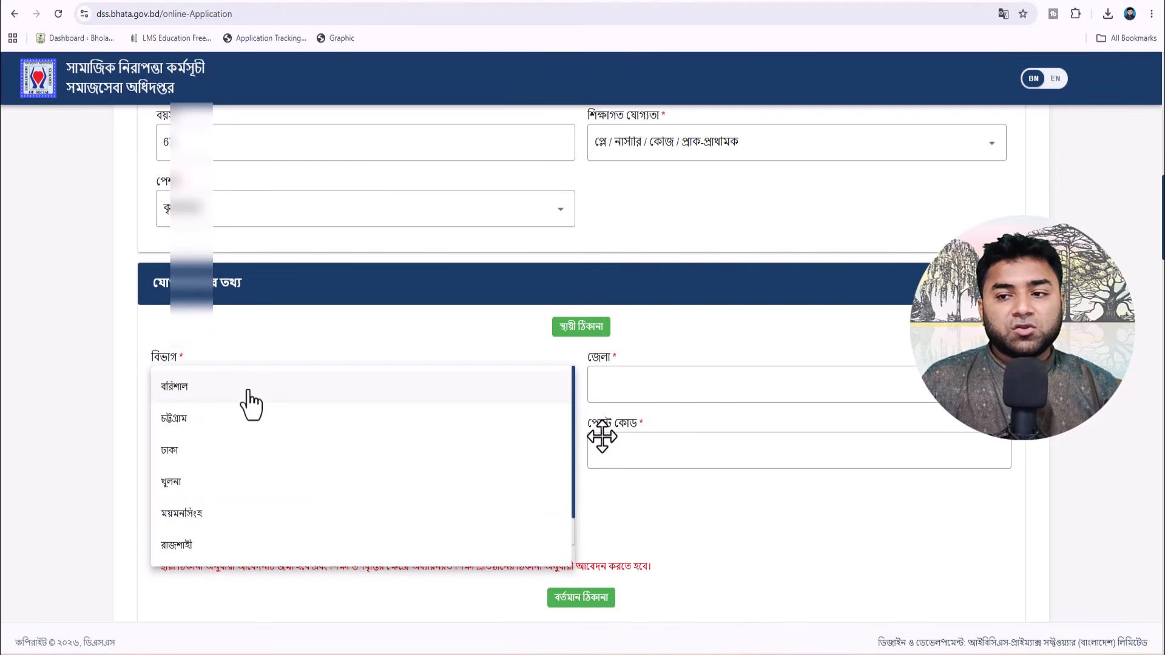
click(182, 394)
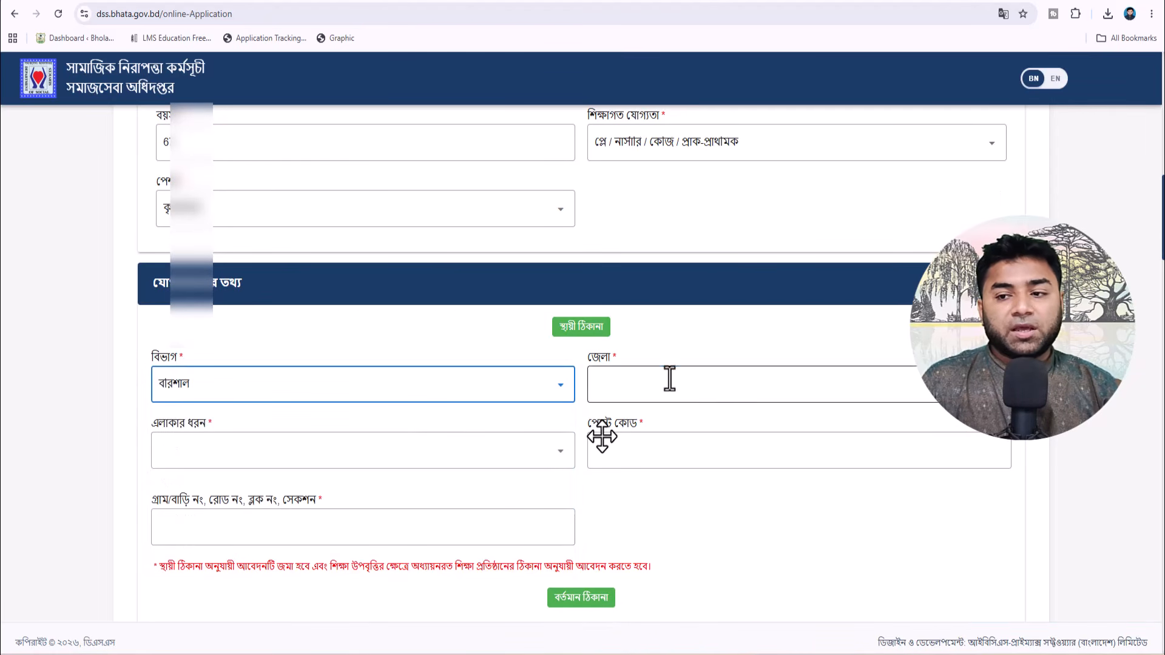
click(667, 376)
click(614, 462)
Set the permanent address's area type to উপজেলা with the applicant's upazila, and its sub-location to ইউনিয়ন.
scroll(612, 461, down, 2)
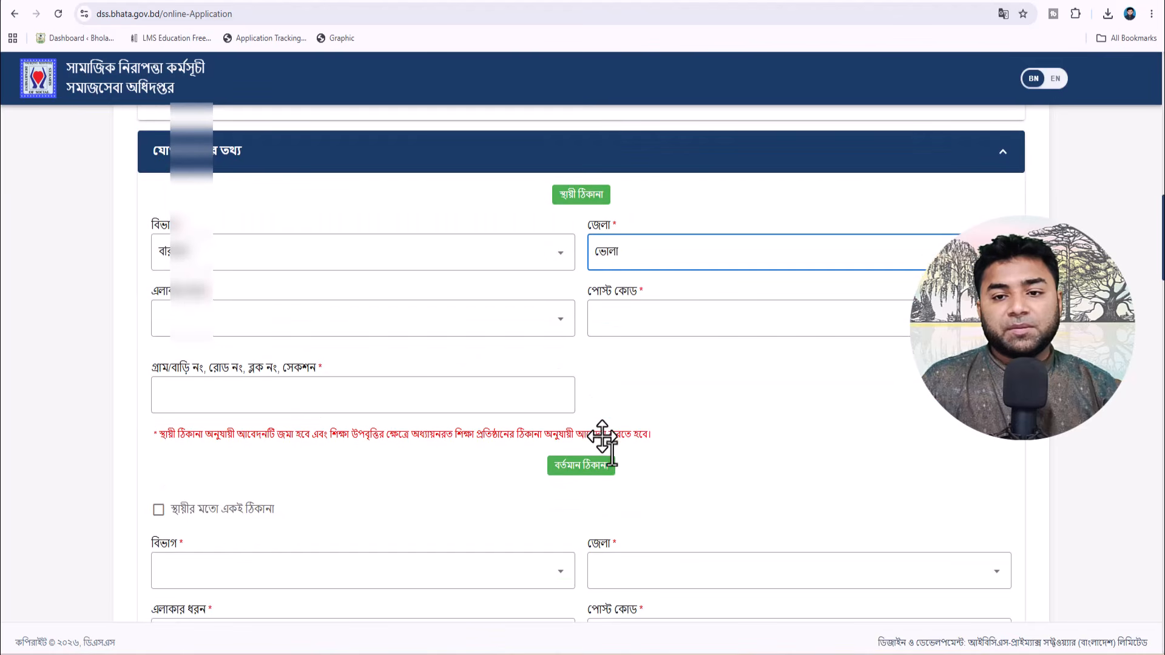
click(293, 306)
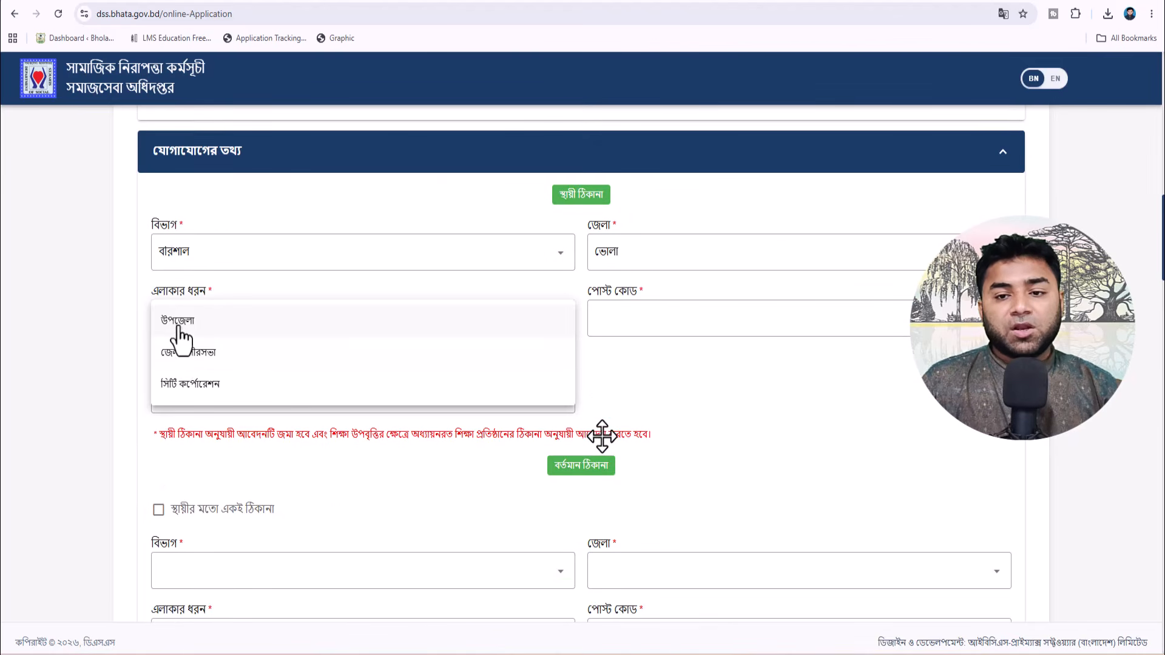
click(177, 320)
click(683, 318)
click(631, 322)
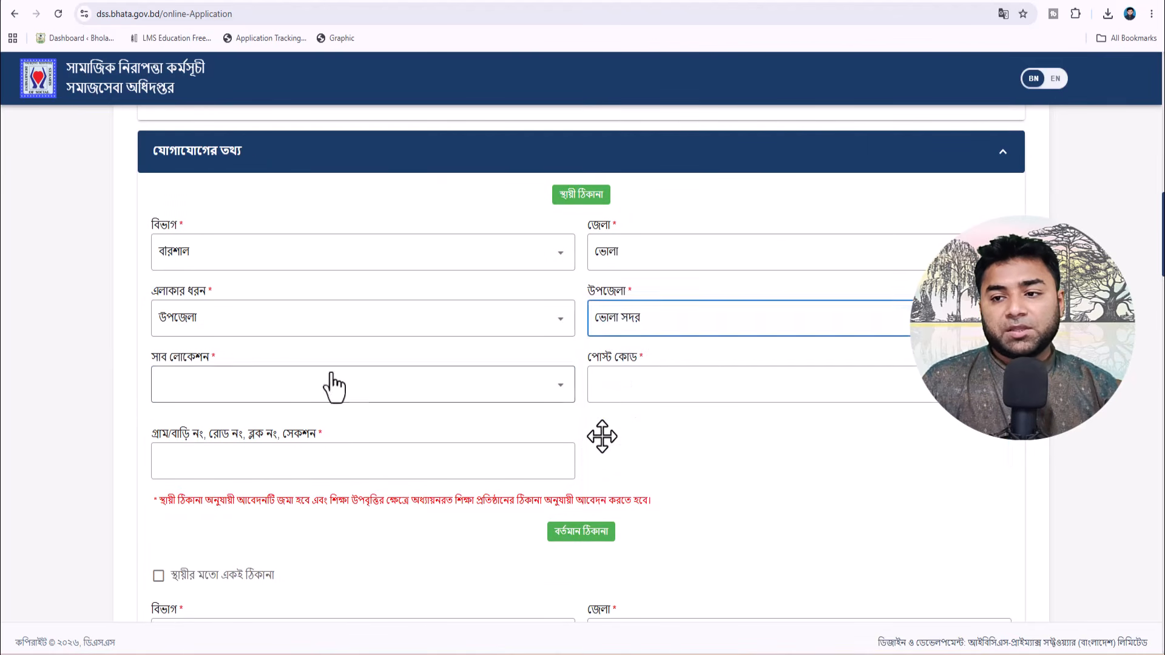
click(333, 385)
click(180, 429)
Select the applicant's union and ward number in the permanent address.
click(650, 381)
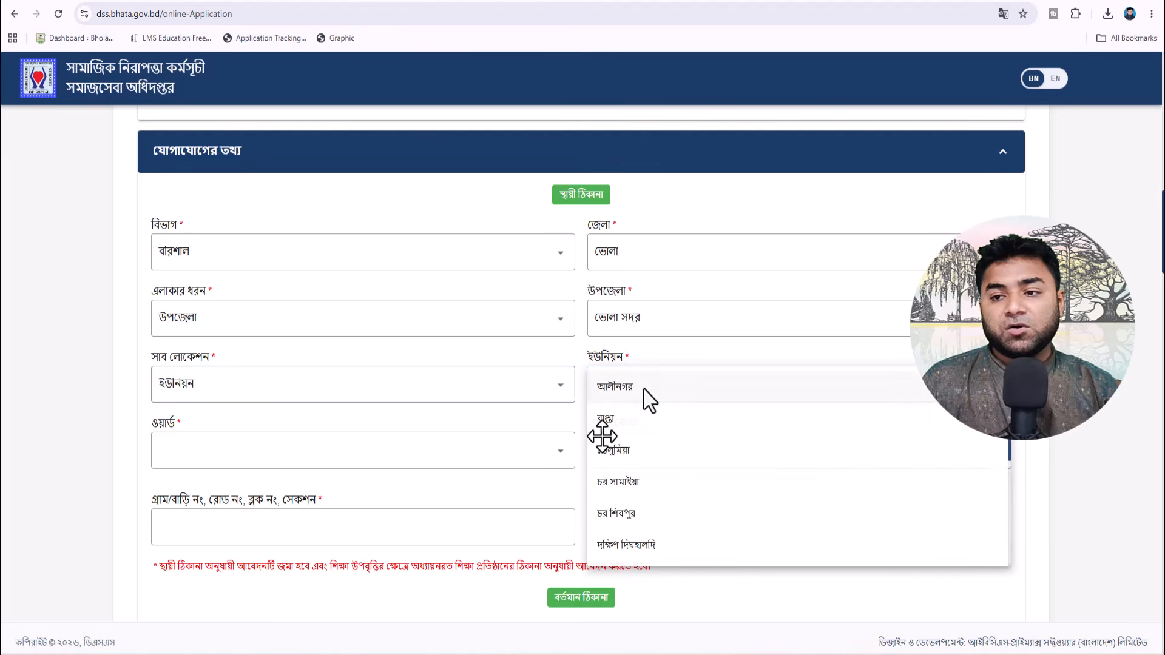
scroll(658, 497, down, 2)
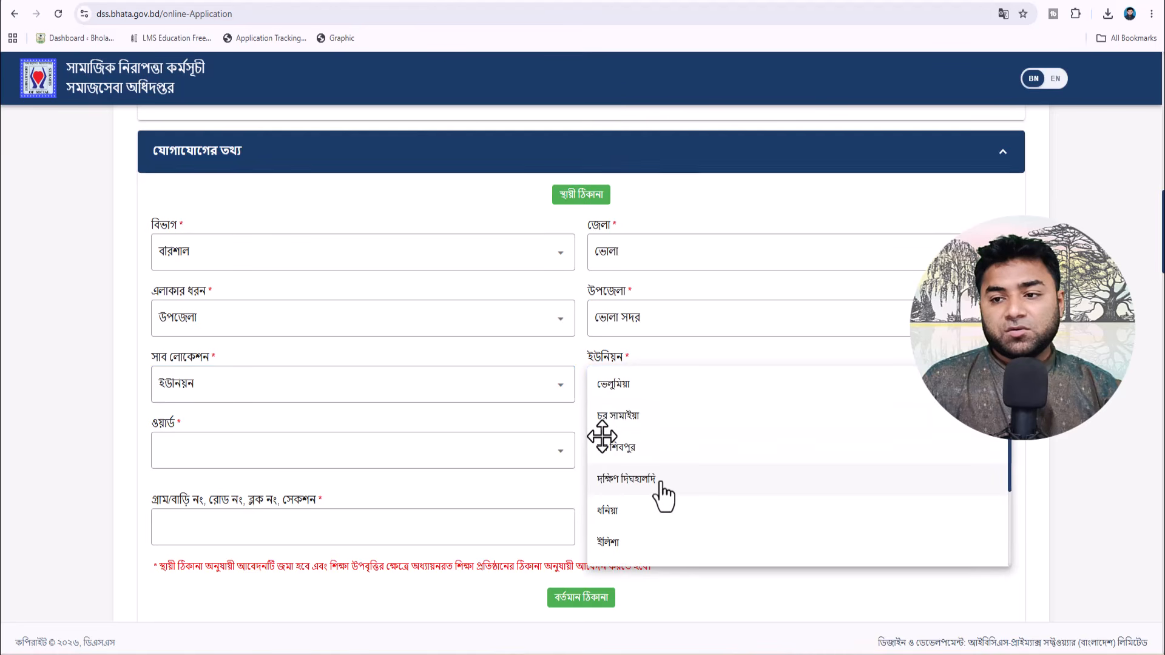
click(623, 543)
click(455, 459)
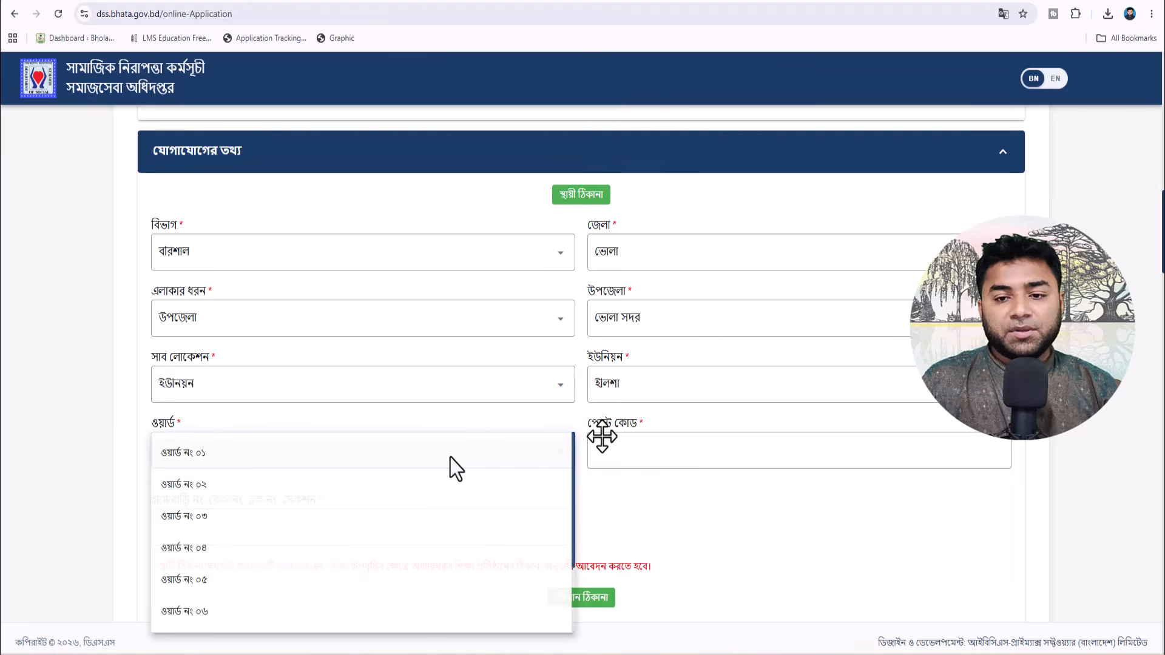
click(220, 461)
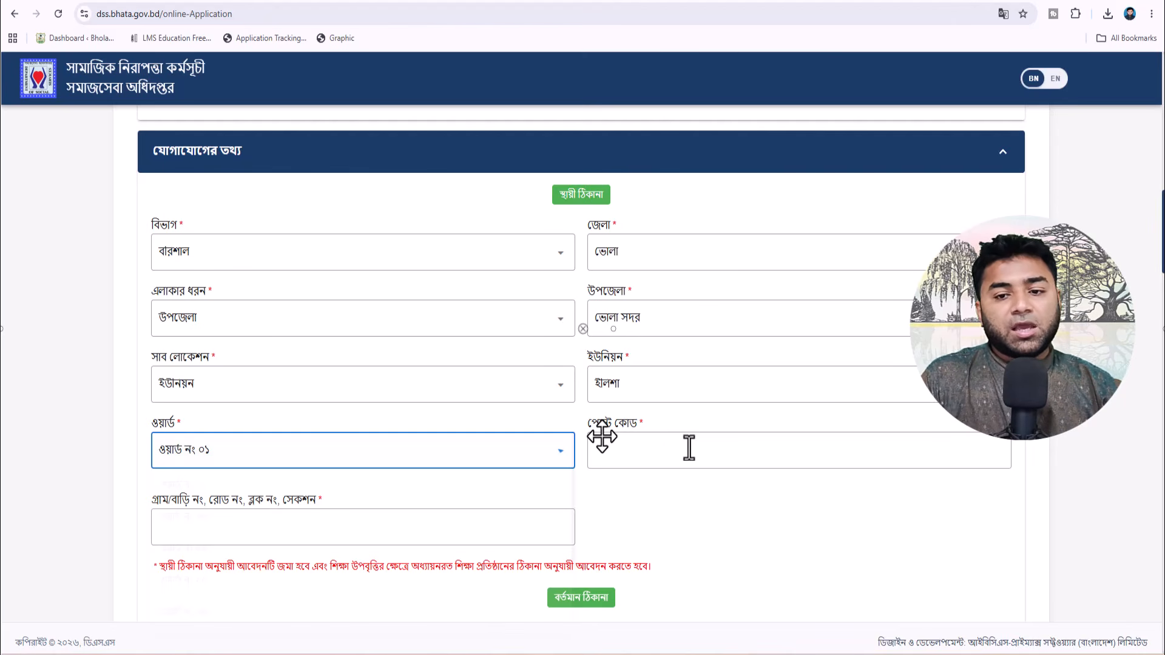
Complete the permanent address with the applicant's post code and village/house details, and mark the current address as the same.
click(676, 452)
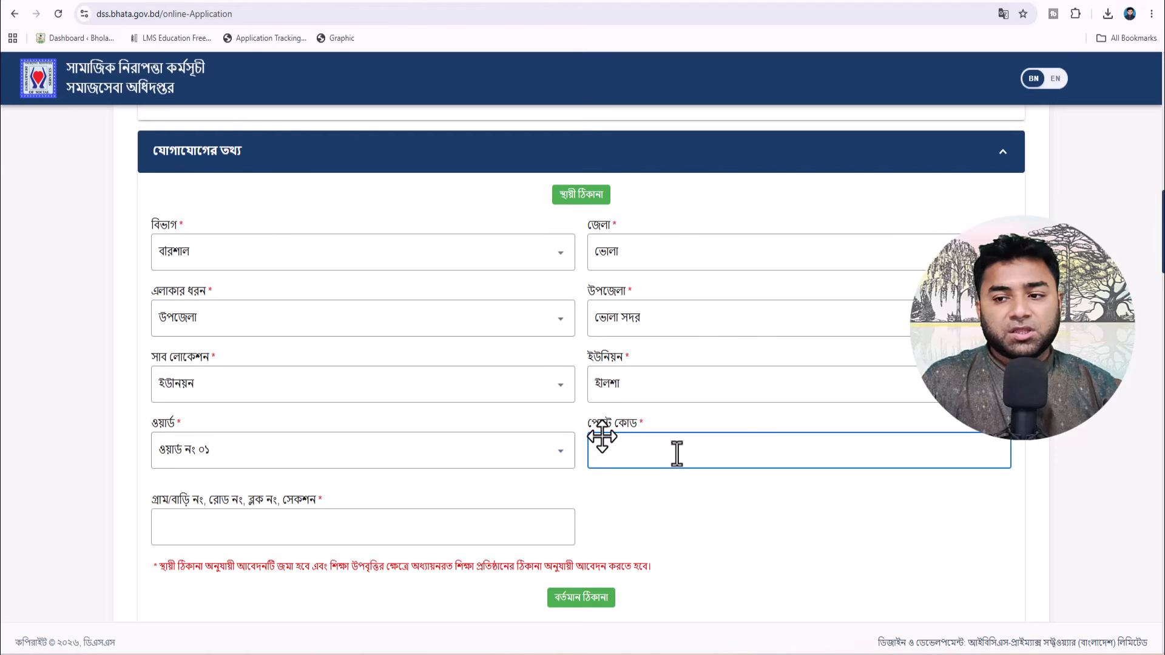
text(8300)
click(195, 522)
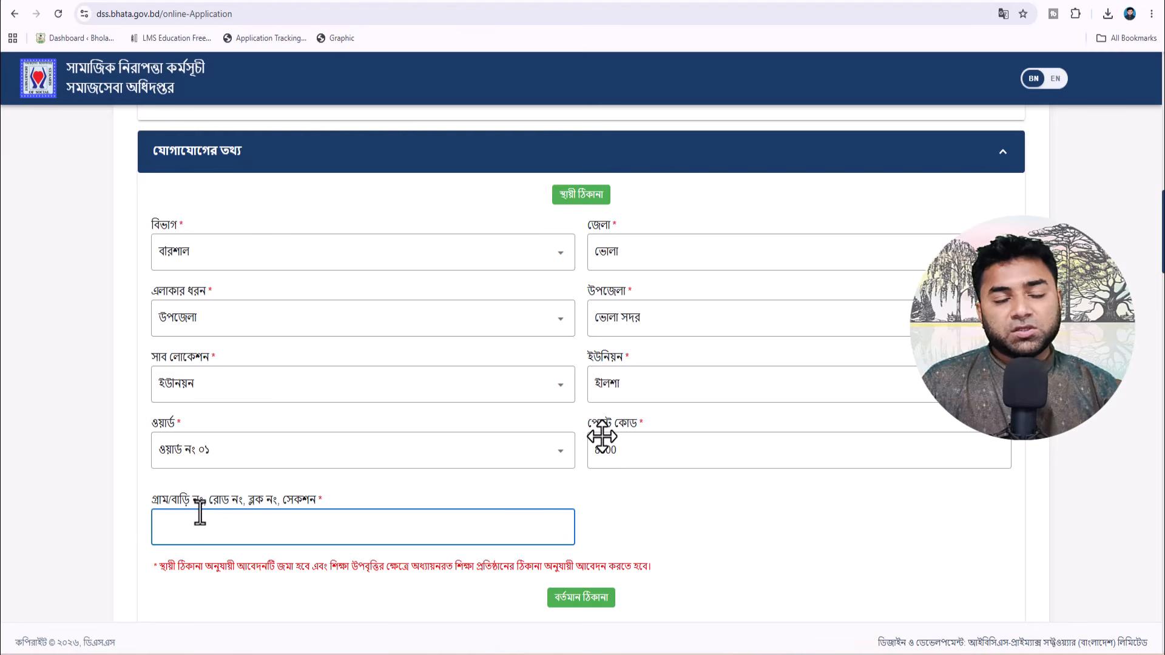
text(wf)
key(BackSpace)
key(BackSpace)
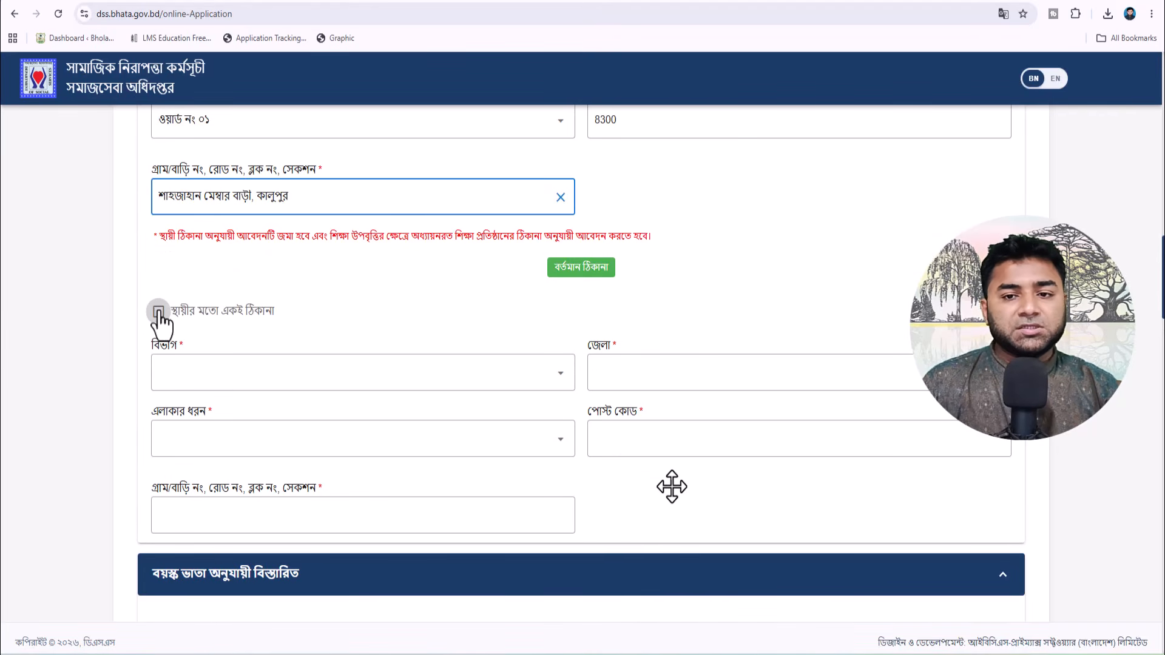
click(158, 312)
In the old-age allowance details, set the health/work capacity to কর্মক্ষম and the benefits received to কোন সুবিধা গ্রহণ করেন না.
scroll(417, 373, down, 3)
scroll(426, 366, down, 4)
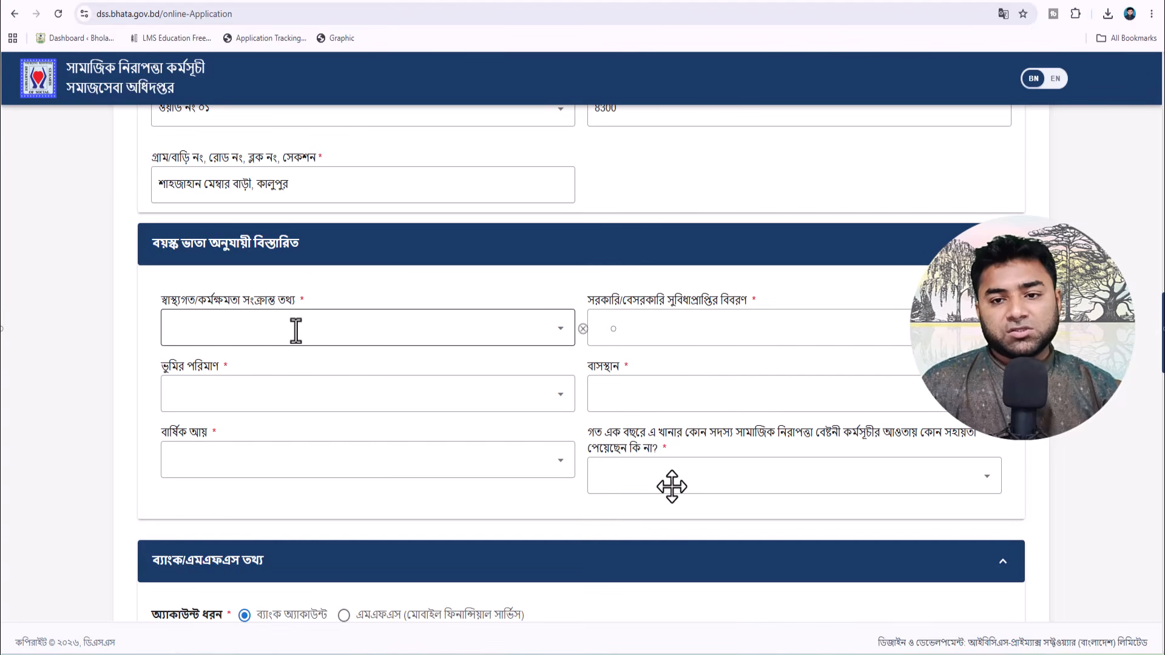
click(296, 330)
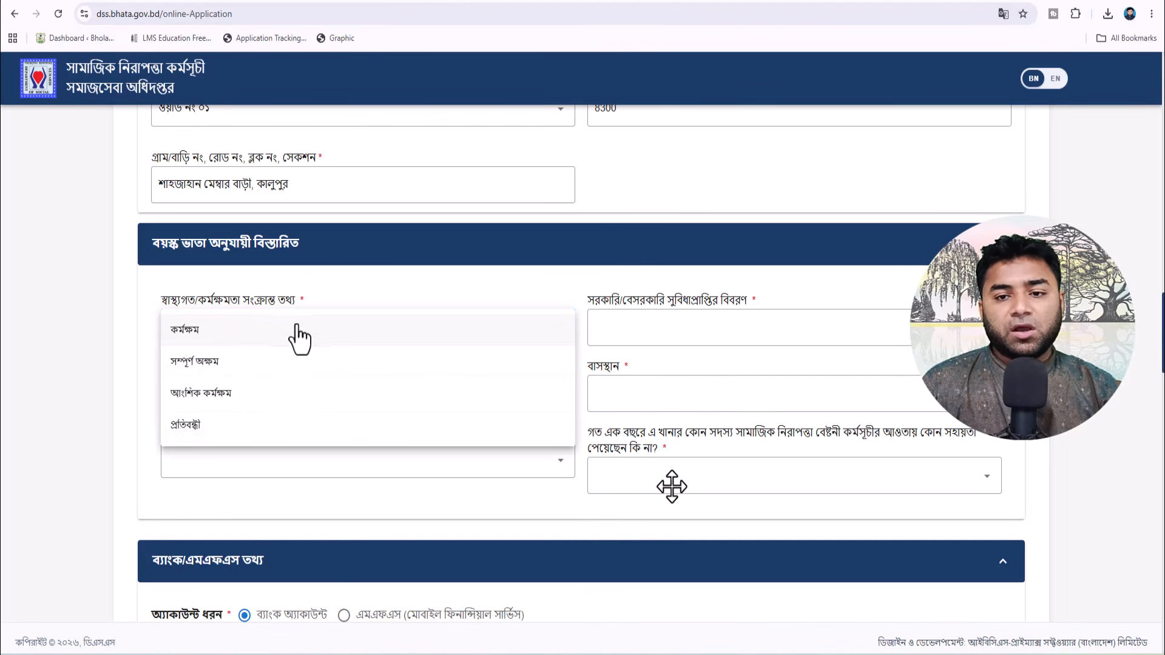
click(223, 332)
click(707, 328)
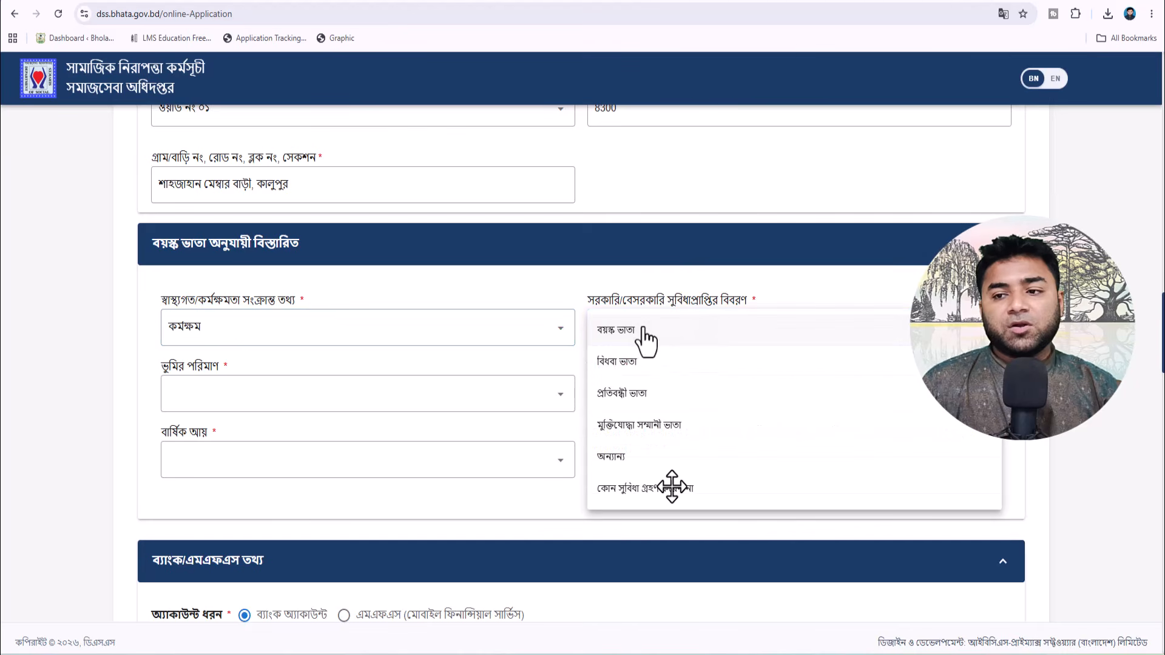
click(640, 490)
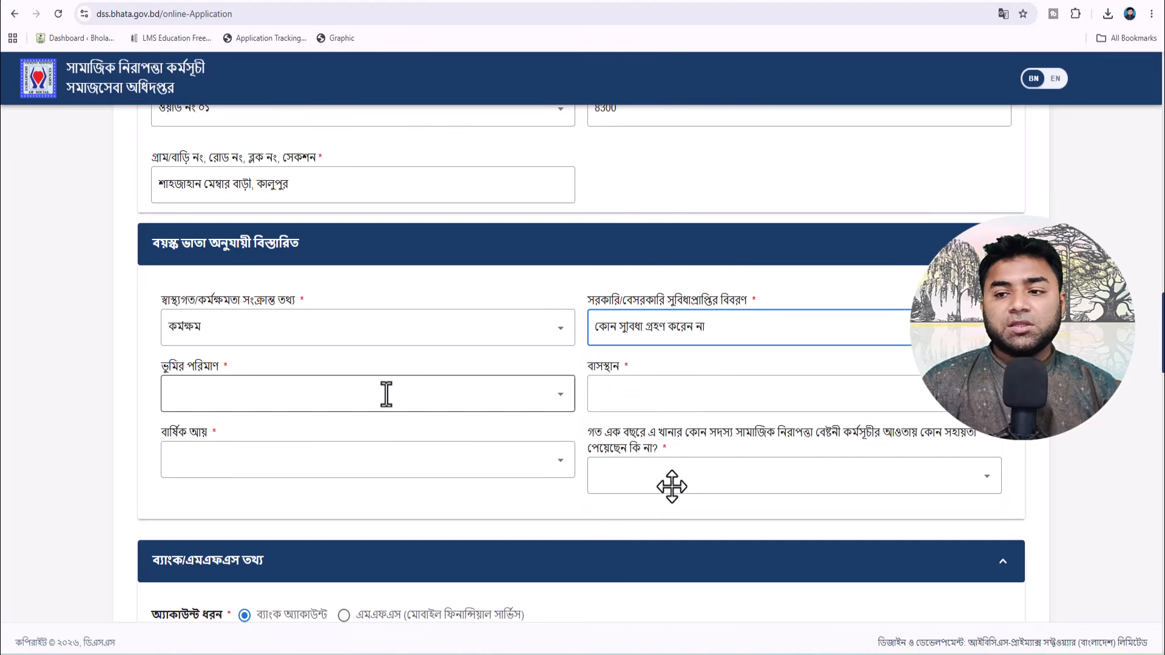
Set the amount of land to ০.৫ একরের নিচে and the housing to নিজস্ব.
click(382, 395)
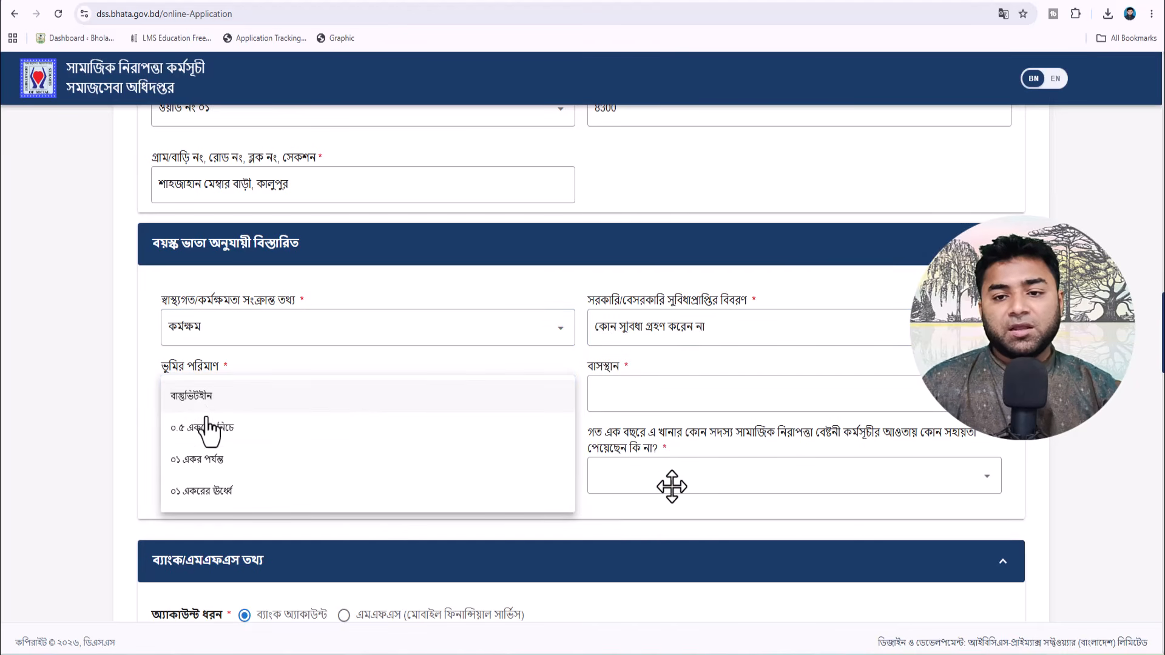
click(250, 432)
click(618, 388)
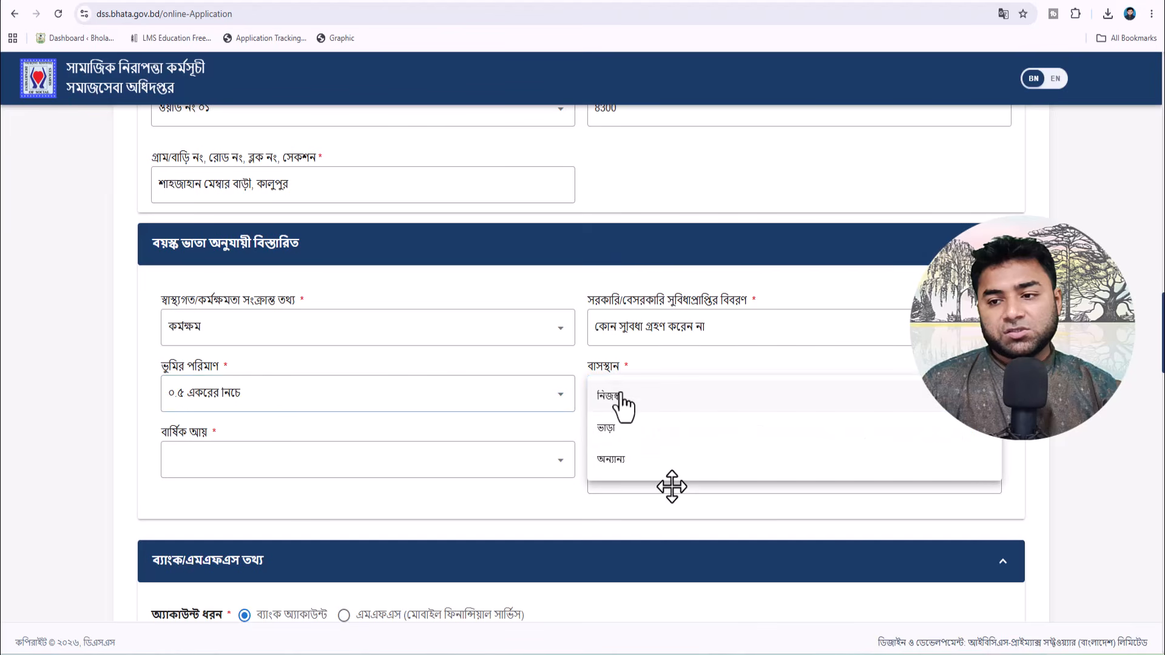
click(619, 402)
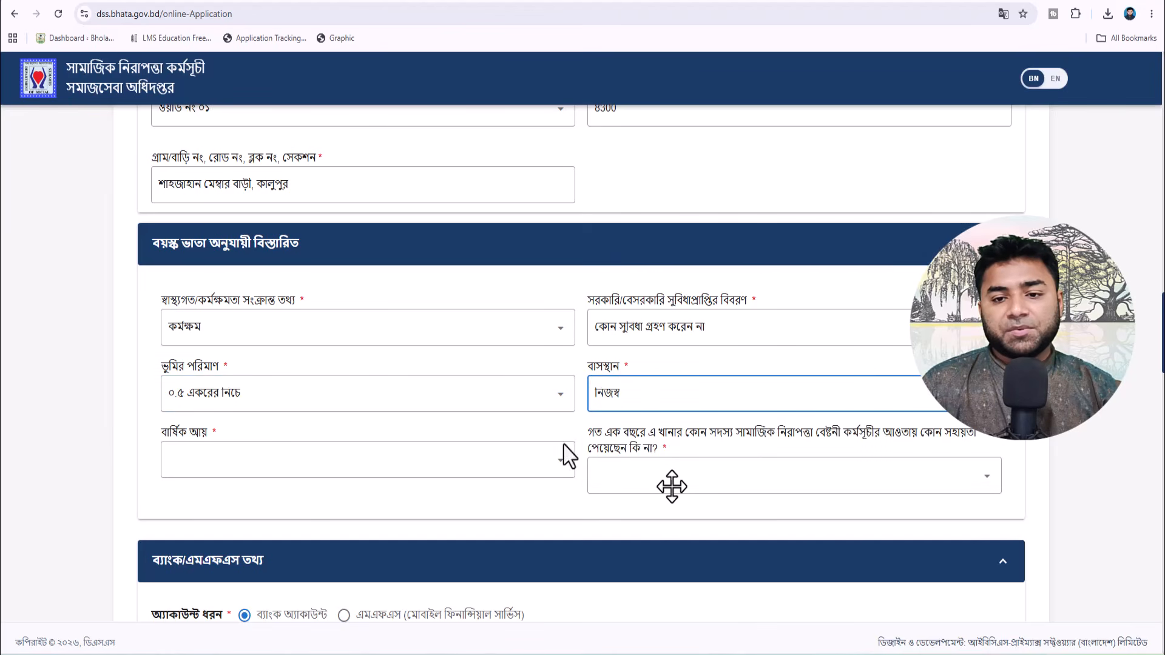
Set the annual income to the ৩৬০০০ টাকা option and go on to the bank/MFS information.
click(285, 463)
click(237, 464)
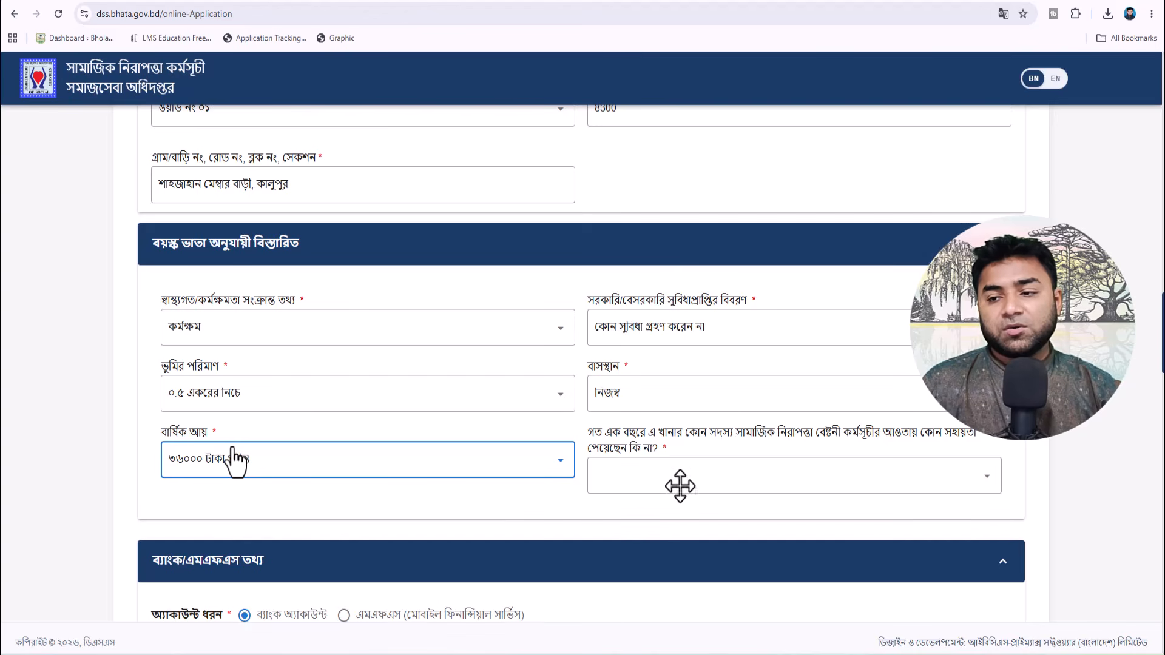
scroll(233, 460, down, 5)
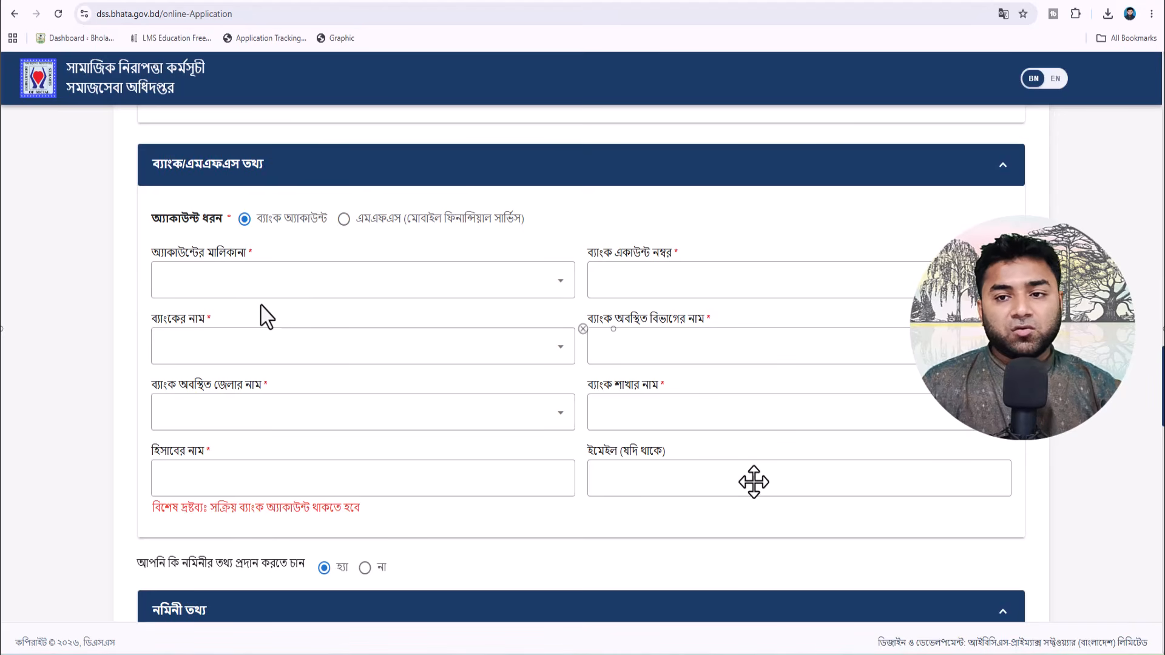
Set the account ownership to নিজ, the account type to এমএফএস (মোবাইল ফিনান্সিয়াল সার্ভিস) and the provider to নগদ সেটেলমেন্ট একাউন্ট.
click(235, 280)
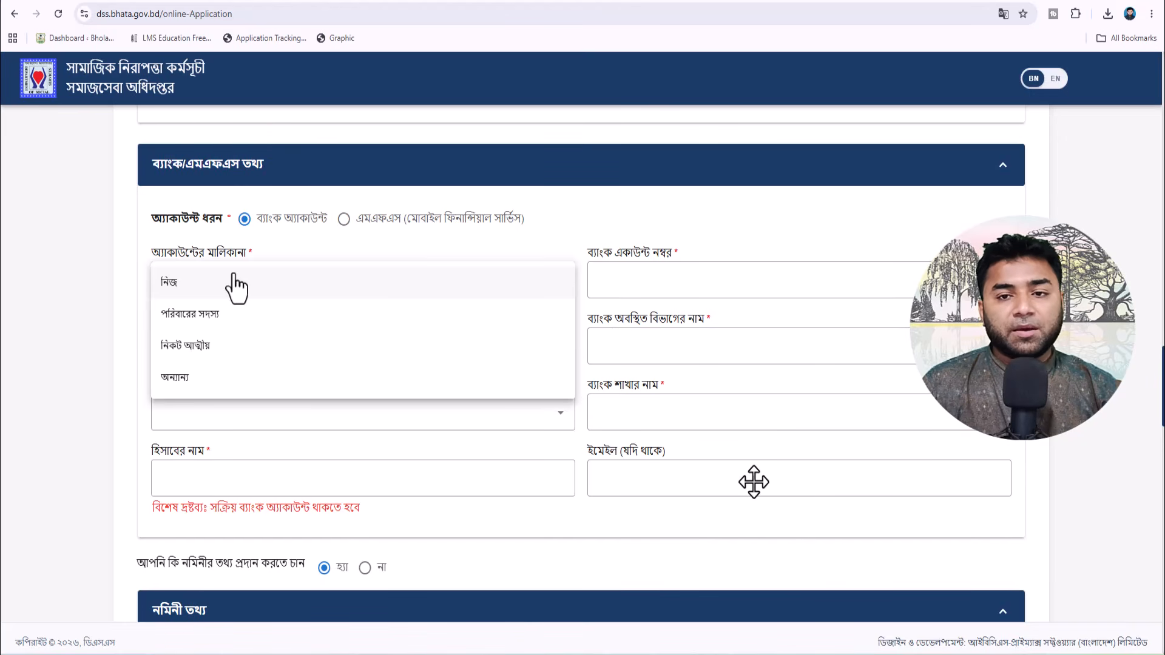
click(229, 285)
click(343, 219)
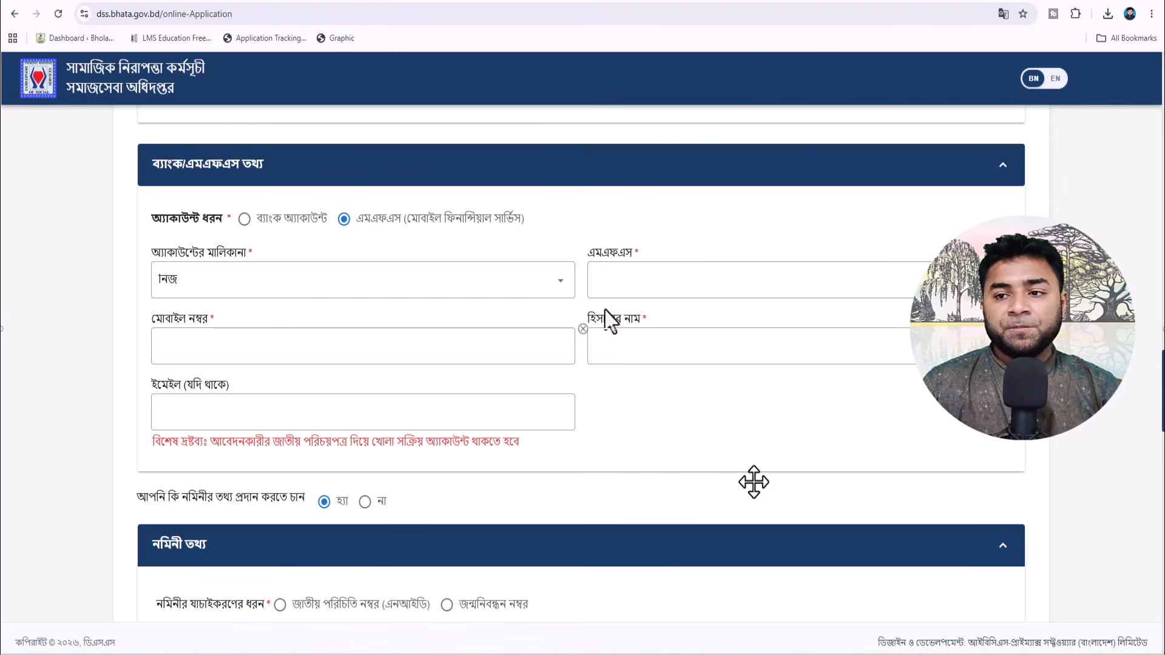
click(646, 279)
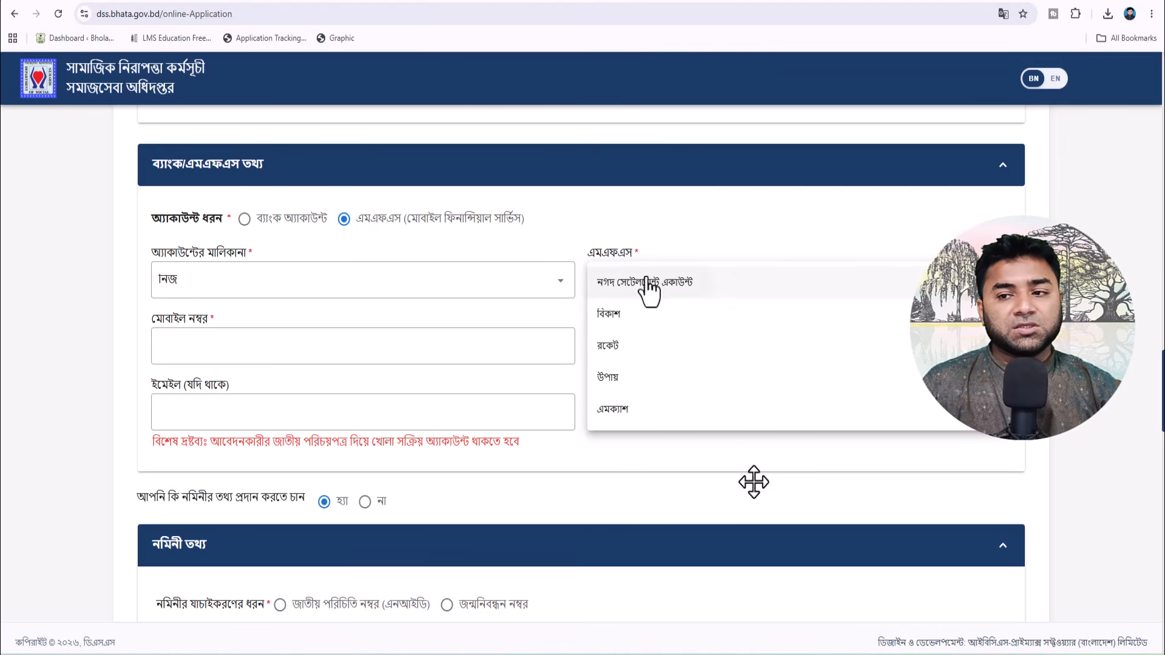
click(648, 285)
Enter the applicant's mobile number and account holder name for the MFS account, leaving the optional e-mail blank.
click(255, 348)
right_click(255, 347)
click(246, 197)
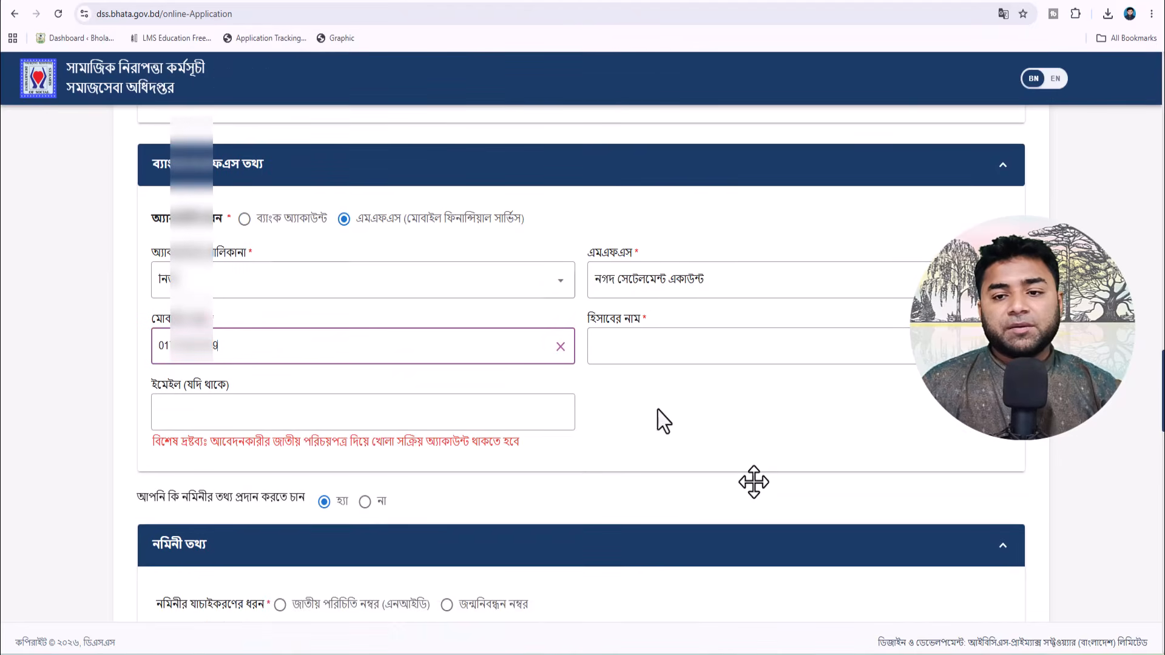
click(652, 338)
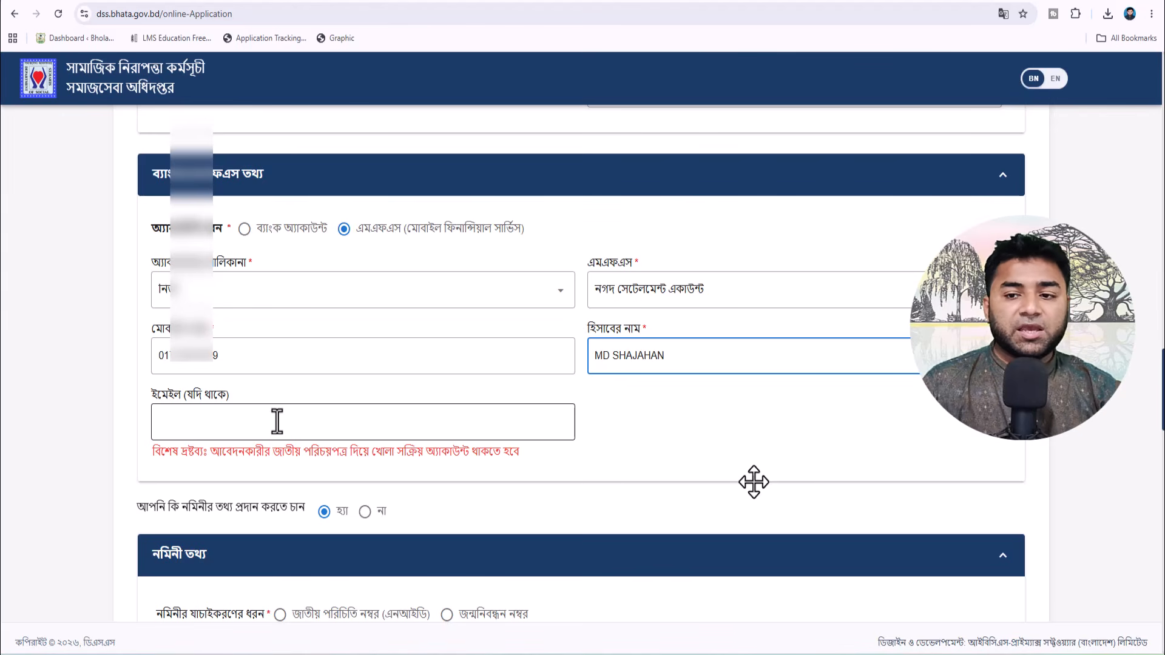
click(260, 416)
click(733, 449)
Choose না for providing nominee information.
scroll(733, 449, down, 5)
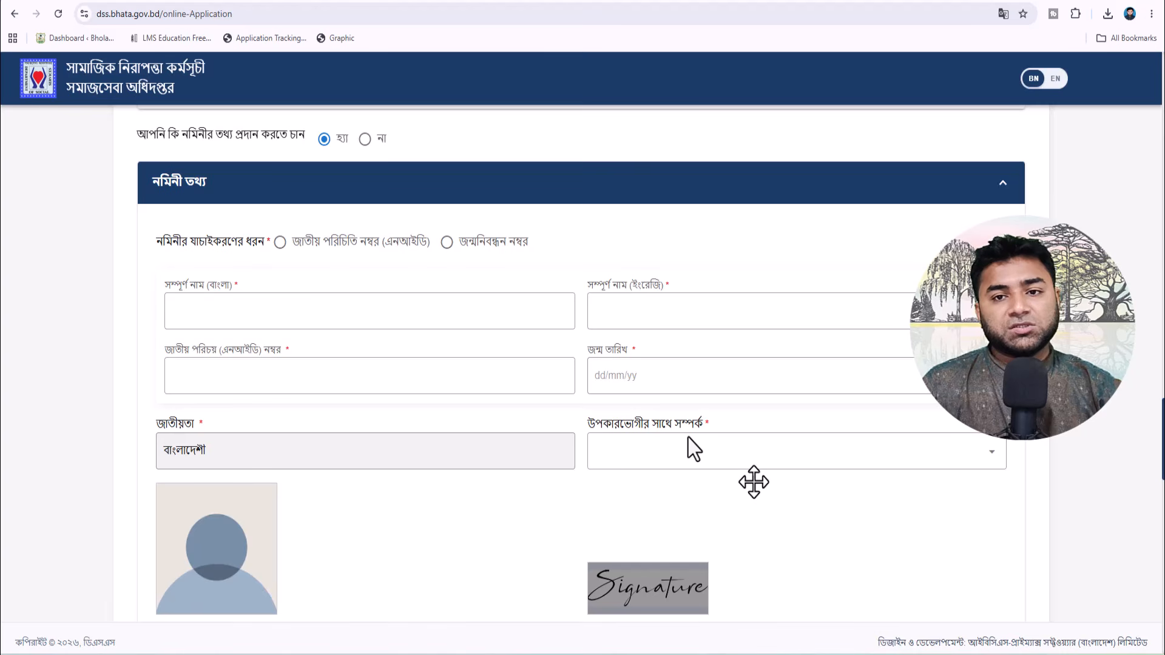
scroll(691, 447, down, 1)
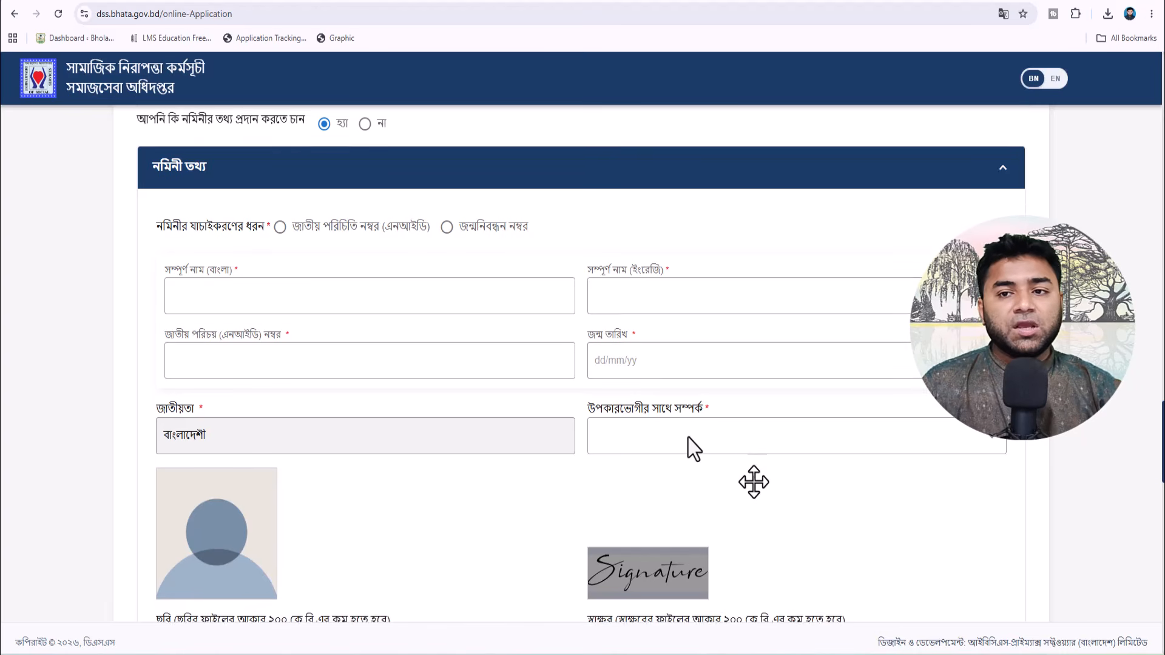
scroll(425, 248, up, 1)
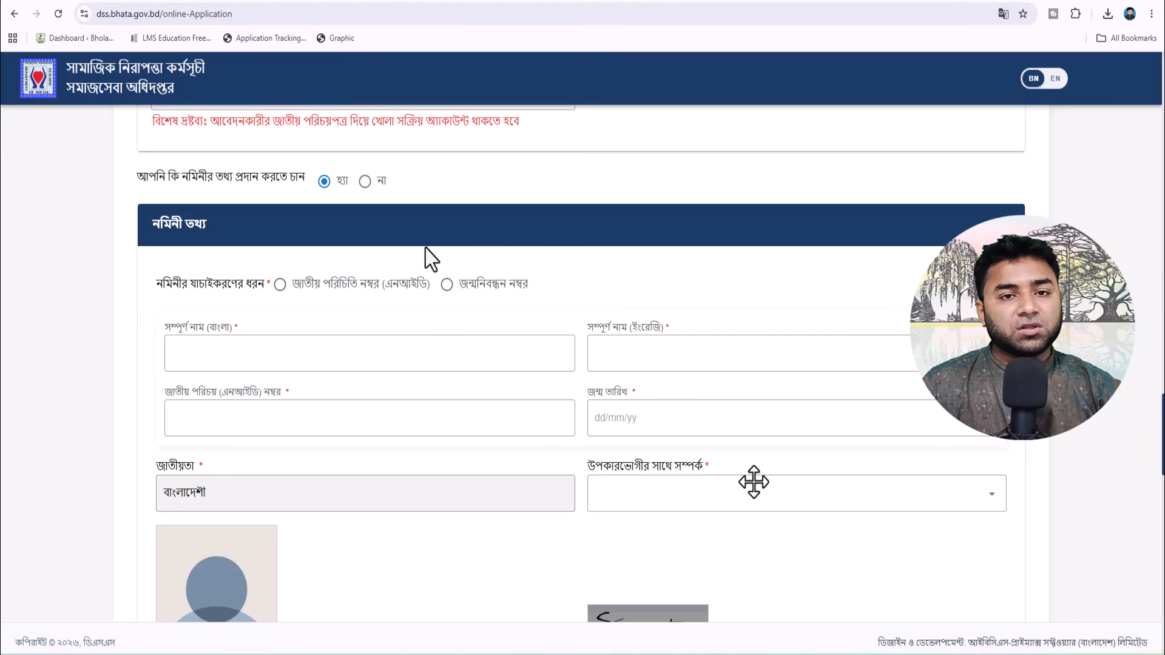
click(364, 180)
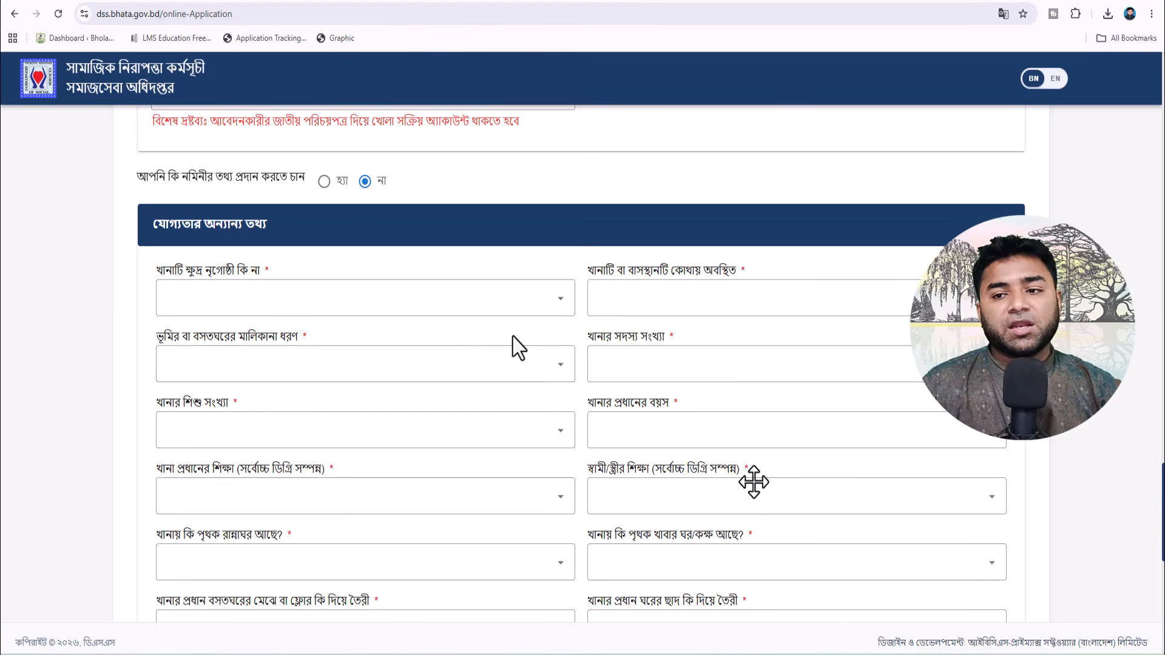
In the eligibility details, set small ethnic group to না, household location to ইউনিয়ন/পল্লী এলাকায় and land or house ownership to নিজস্ব.
click(434, 303)
click(416, 341)
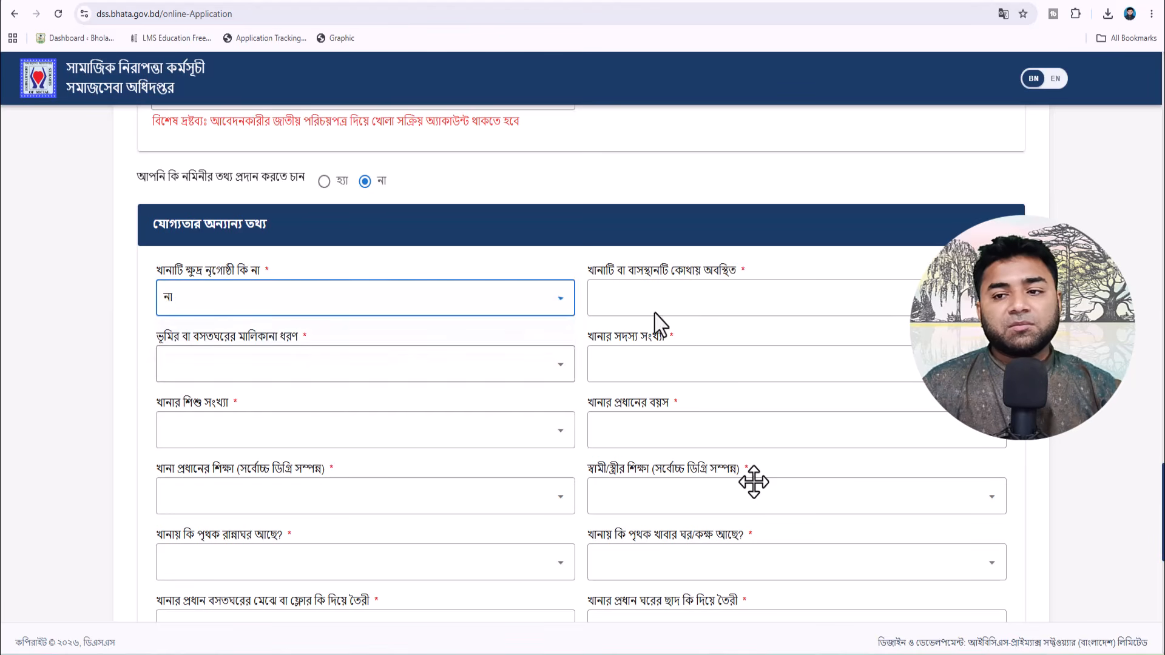
click(726, 297)
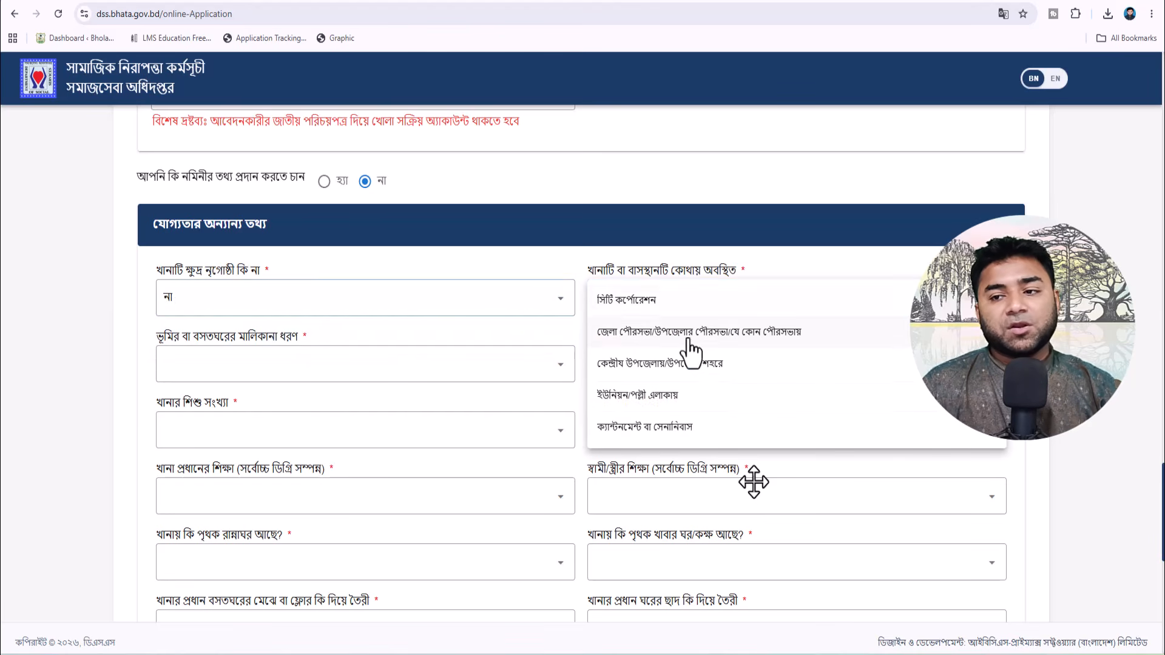
click(643, 405)
click(338, 362)
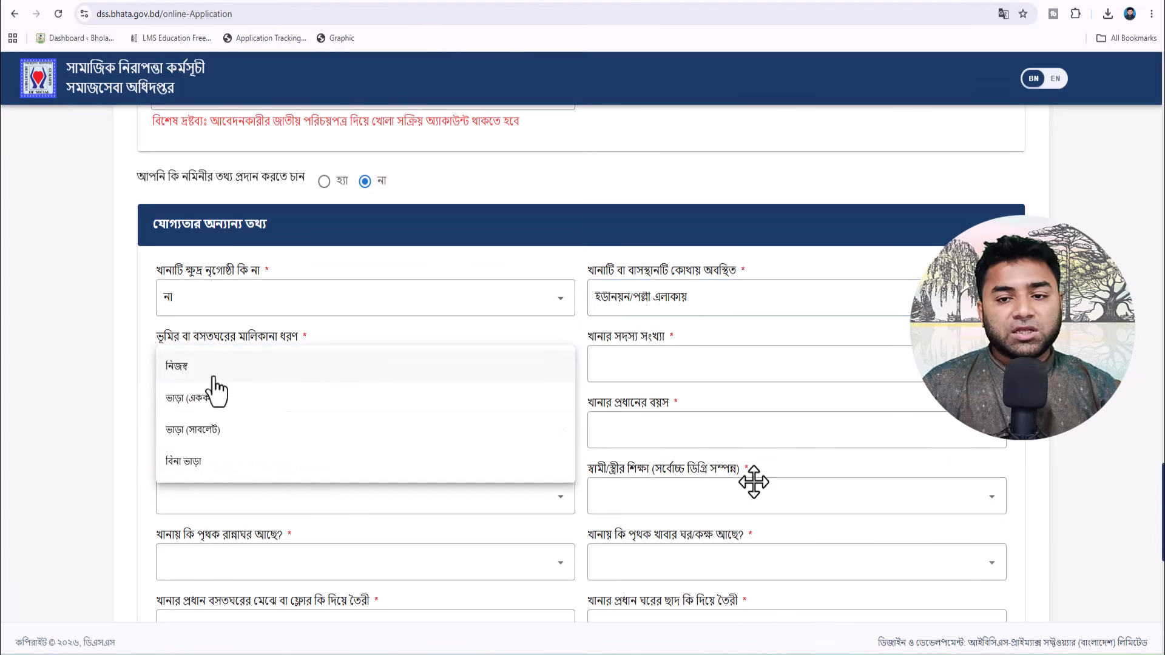
click(182, 369)
Set the household members to ৬, the number of children to ১ and the household head's age to ১৮-৪০ বছর.
click(606, 370)
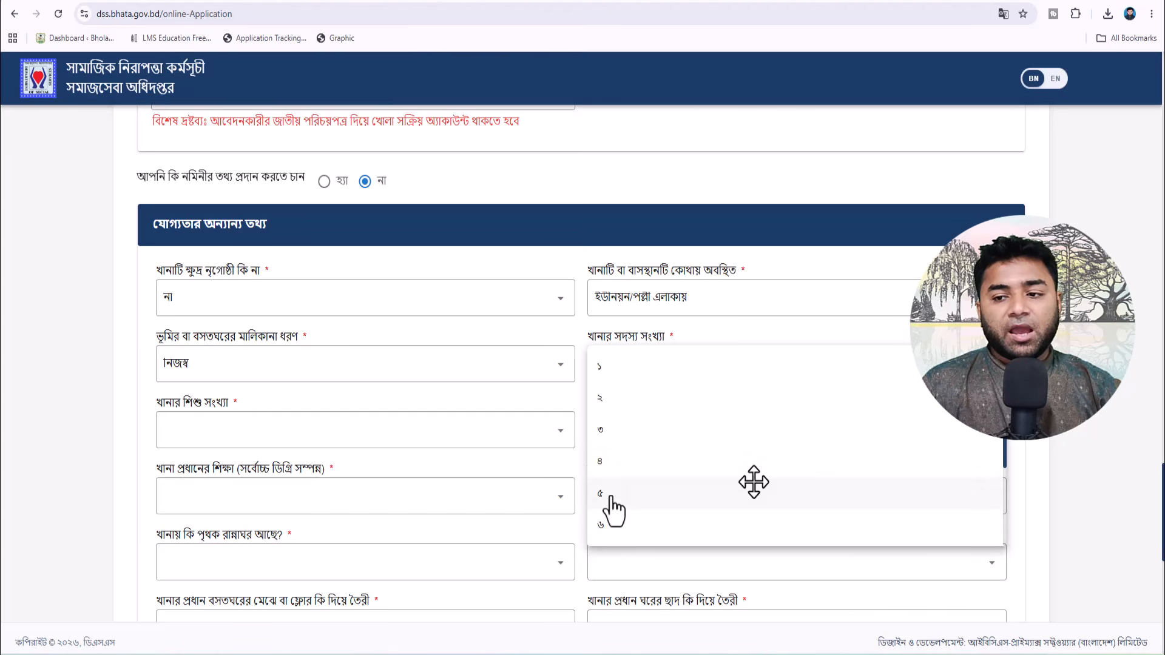
click(614, 531)
click(375, 431)
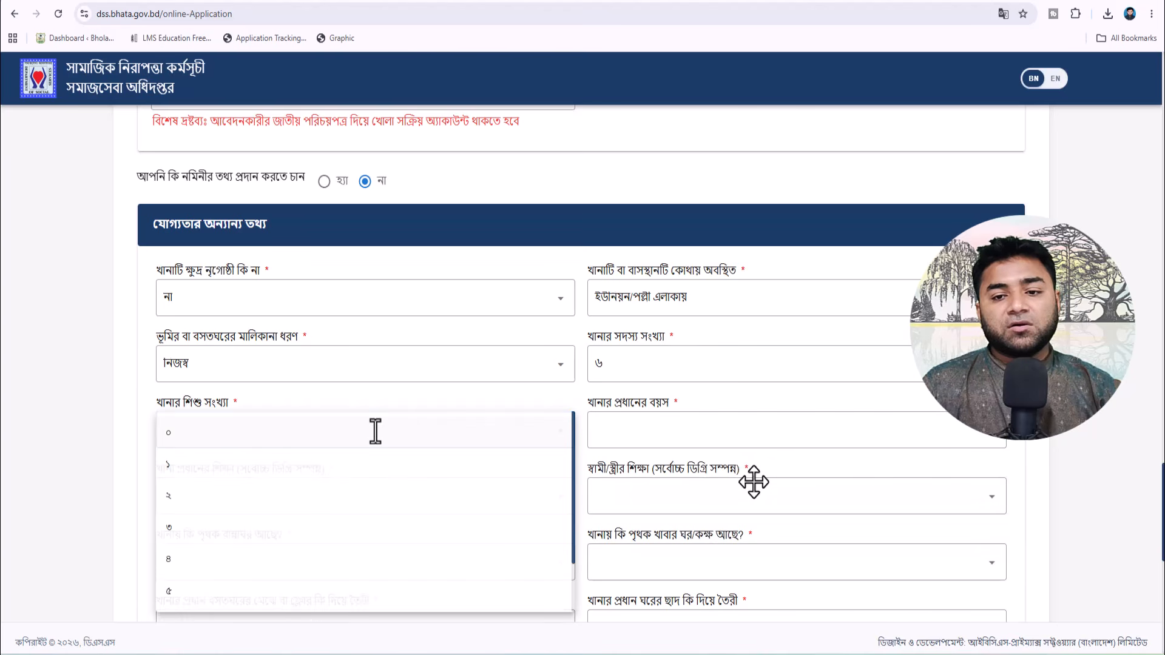
click(202, 472)
click(614, 431)
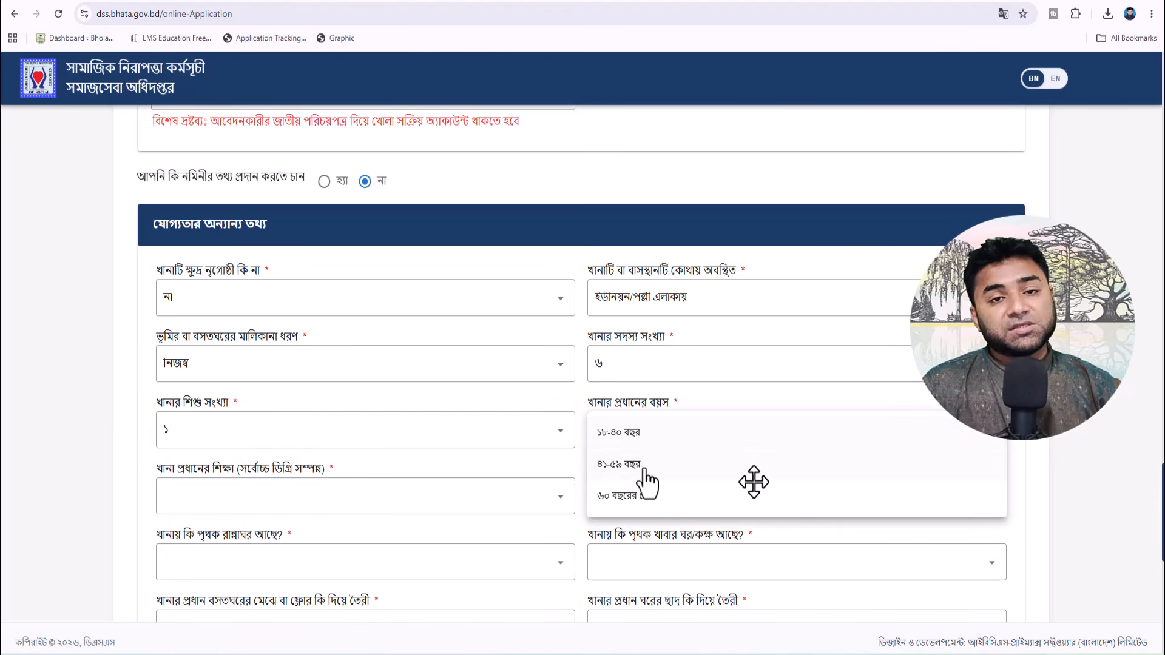
click(625, 433)
Set the household head's education to ক্লাস ১-৫ এর মধ্যে and the spouse's education to ক্লাস ১-৫ শ্রেণি পর্যন্ত.
scroll(546, 455, down, 2)
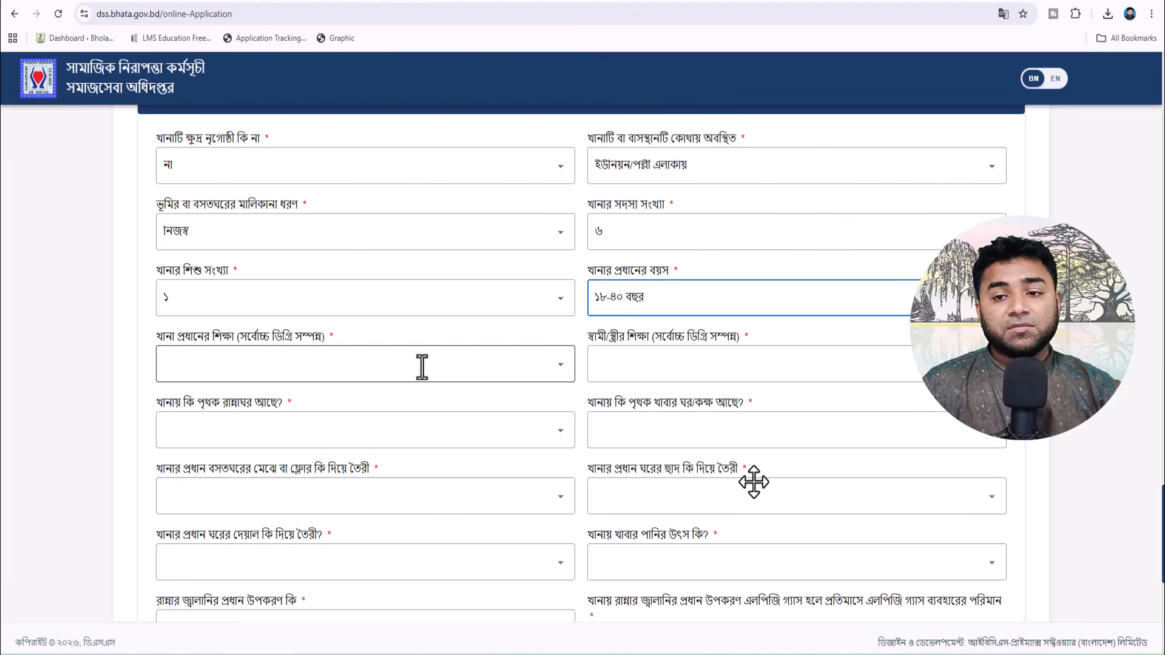
click(419, 367)
click(239, 367)
click(659, 368)
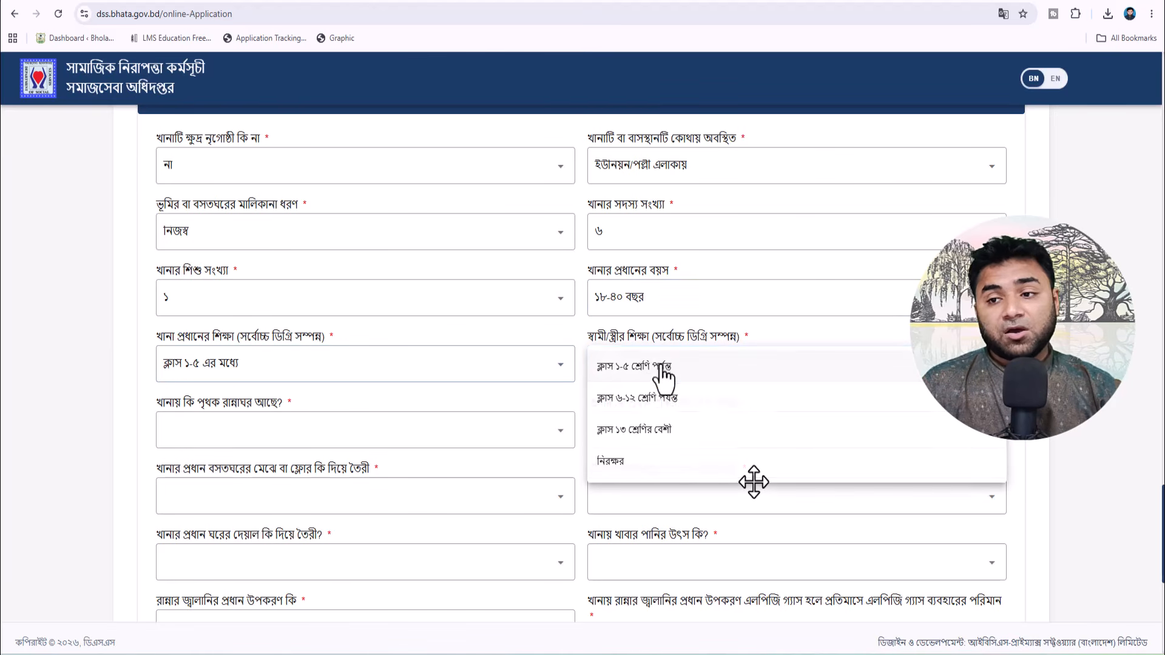
click(651, 368)
Answer না for both a separate kitchen and a separate dining room in the household.
click(437, 431)
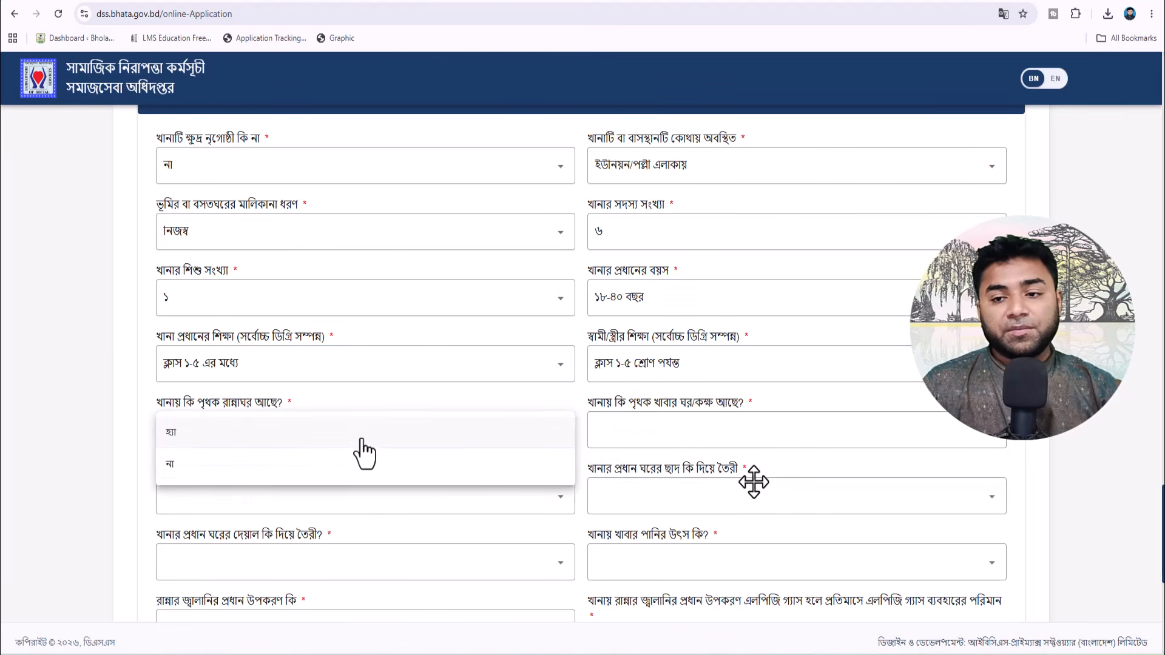
click(220, 466)
scroll(666, 452, down, 3)
click(715, 233)
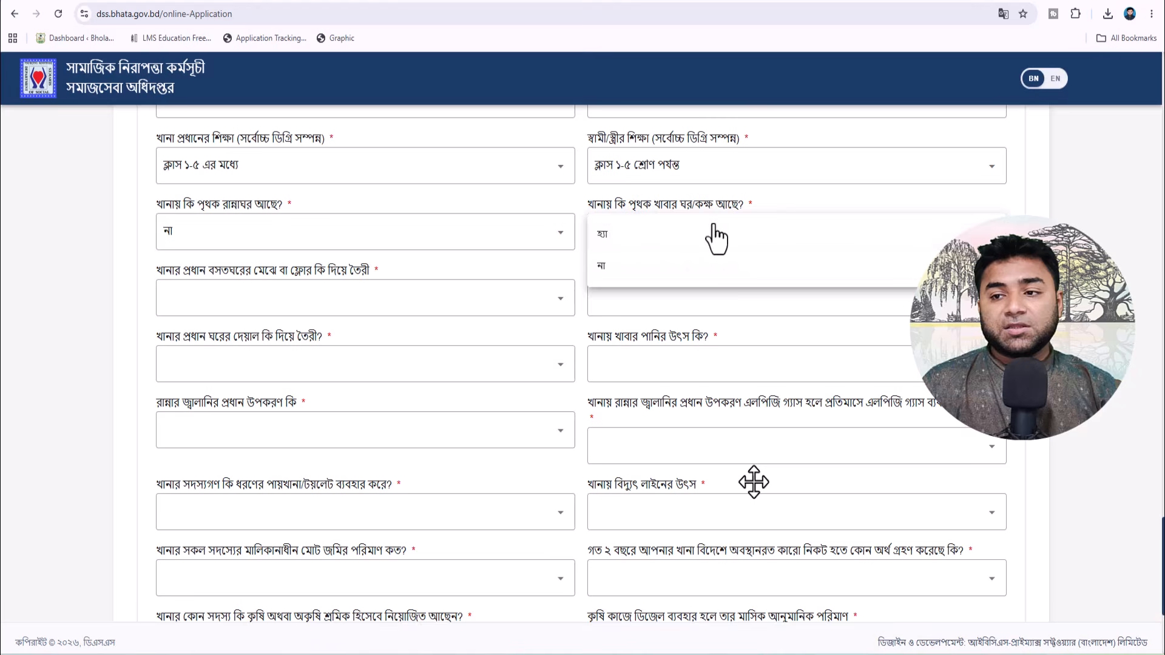
click(618, 270)
Set the main house's floor to বাঁশ/চাটাই/তালগাছ/সুপারি গাছের গুঁড়ি, the roof to টিন/কাঠ and the walls to টিন/কাঠের.
click(489, 301)
scroll(267, 373, down, 1)
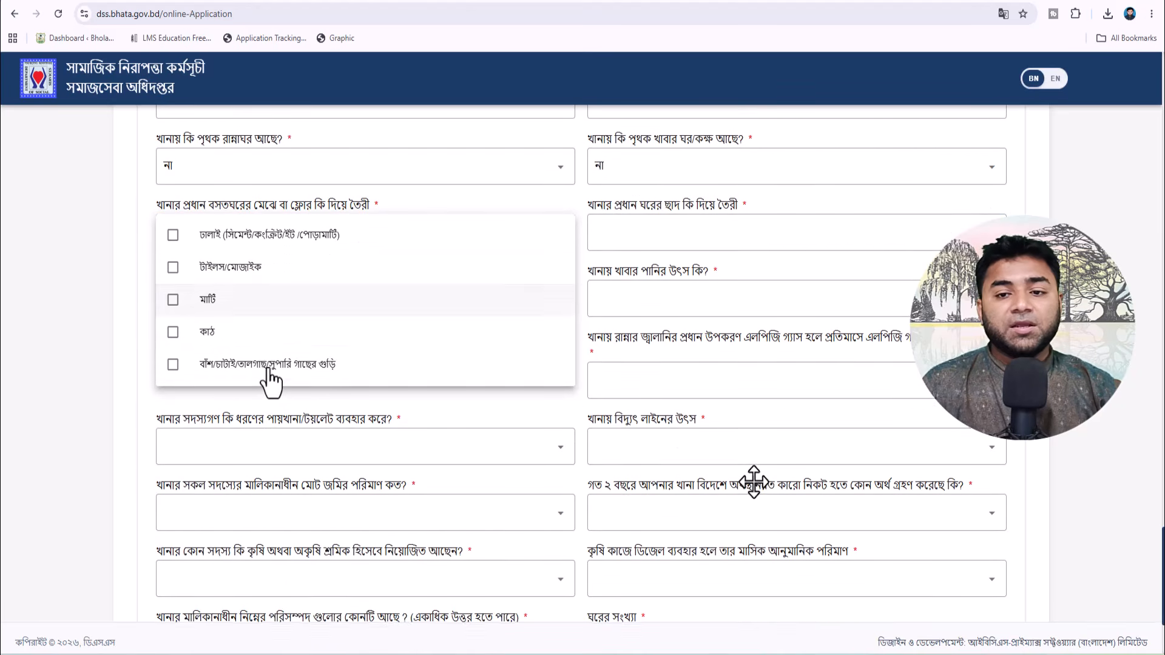
click(287, 372)
click(674, 243)
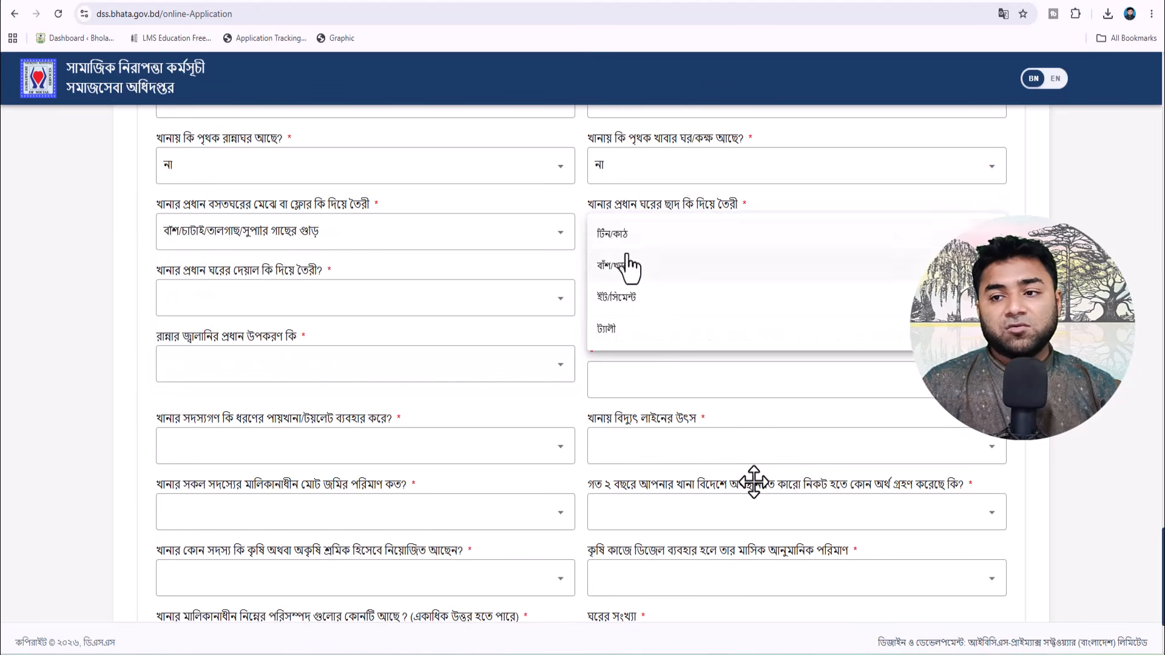
click(628, 244)
click(494, 294)
click(234, 303)
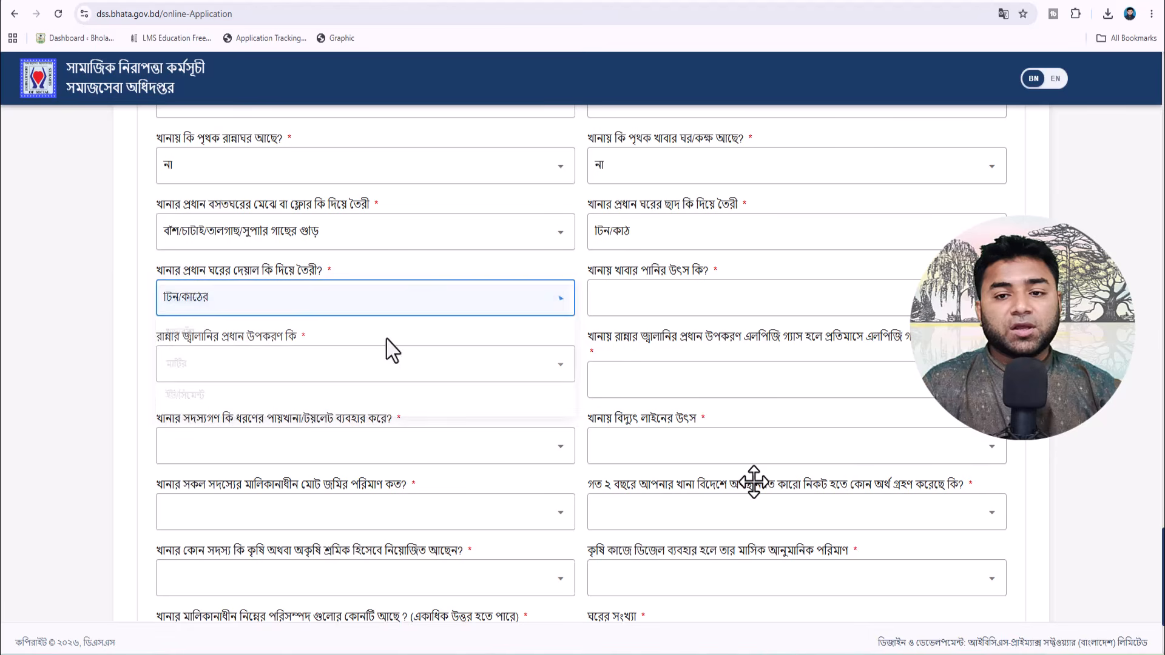
Set the drinking water source to টিউবওয়েল, the main cooking fuel to কাঠ/খড়ি/লাকড়ি and the monthly LPG use to ০৫ কেজি.
click(642, 297)
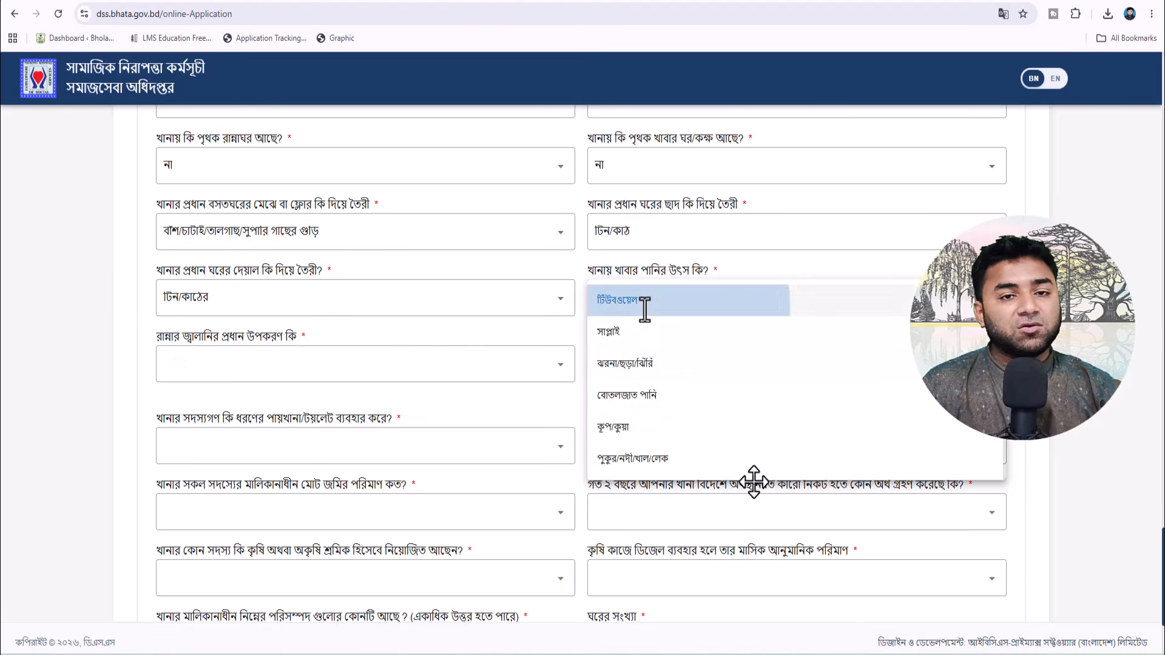
click(645, 305)
click(325, 356)
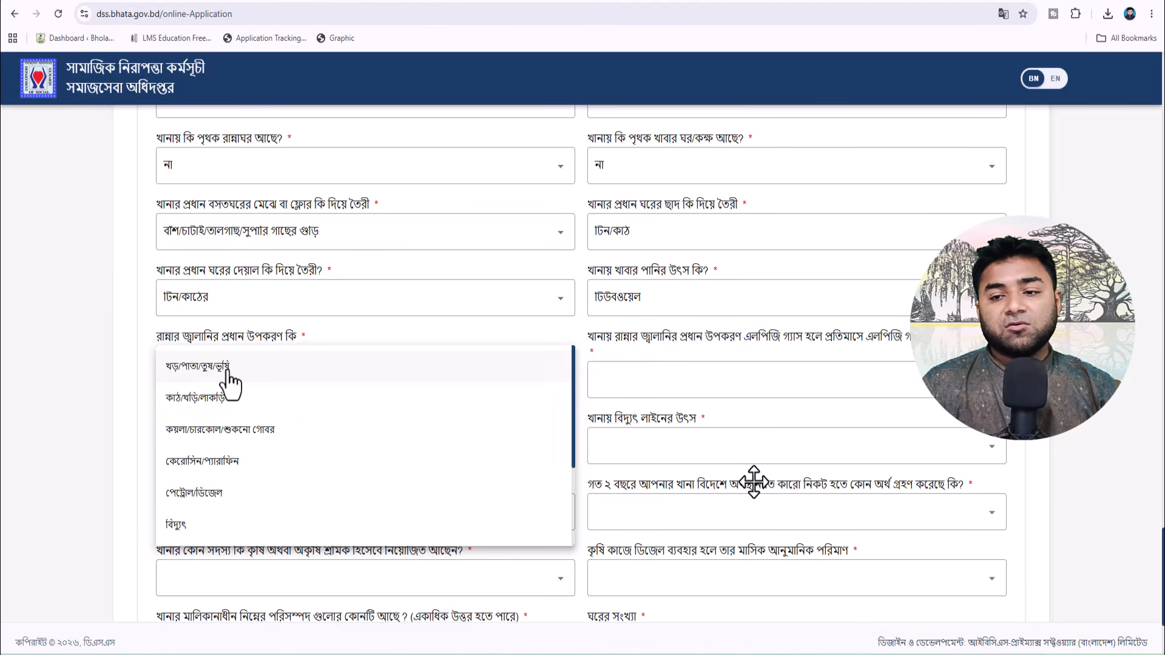
click(220, 398)
click(702, 381)
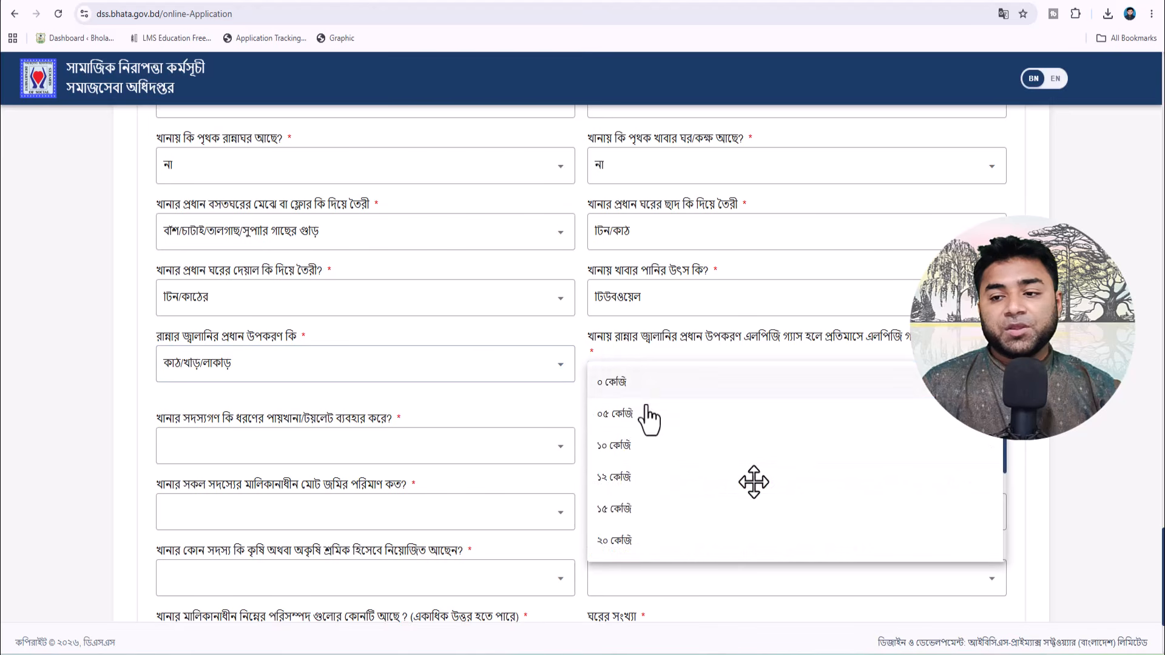
click(647, 417)
Set toilet to স্যানিটারি/ উন্নত ল্যাট্রিন, electricity to জাতীয় গ্রিড, land to ০.৫০ একর বা তার কম, foreign money to না, labour to কৃষি খাতে শ্রম, diesel to ১-৫ কেজি.
click(425, 446)
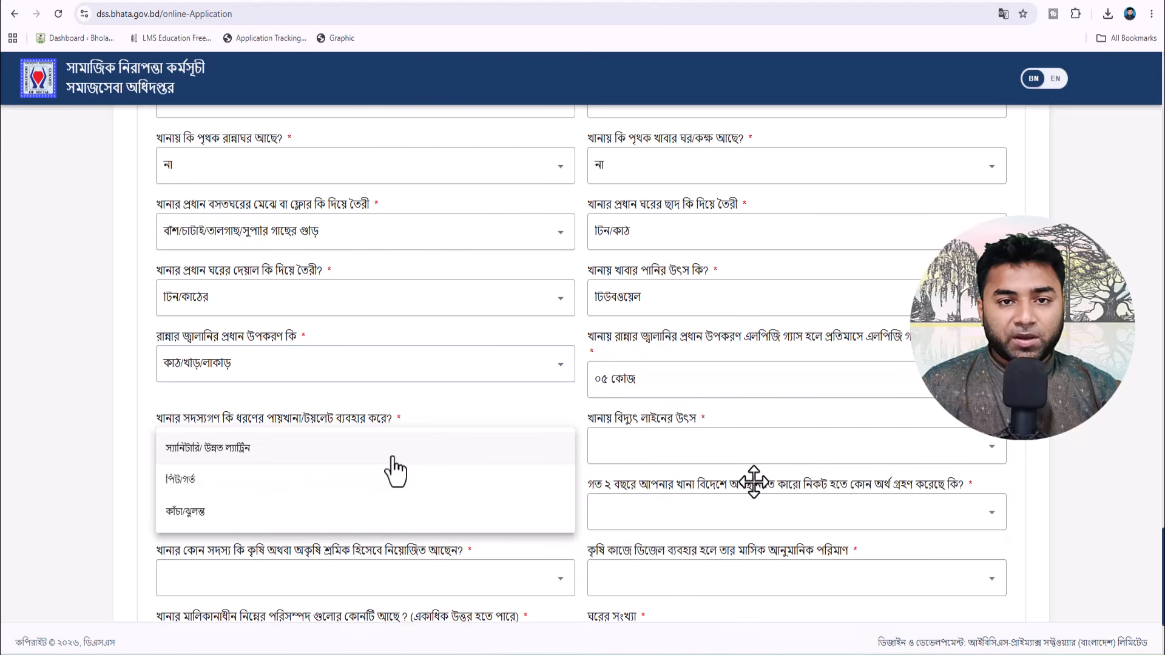
click(211, 457)
scroll(663, 448, down, 2)
click(673, 316)
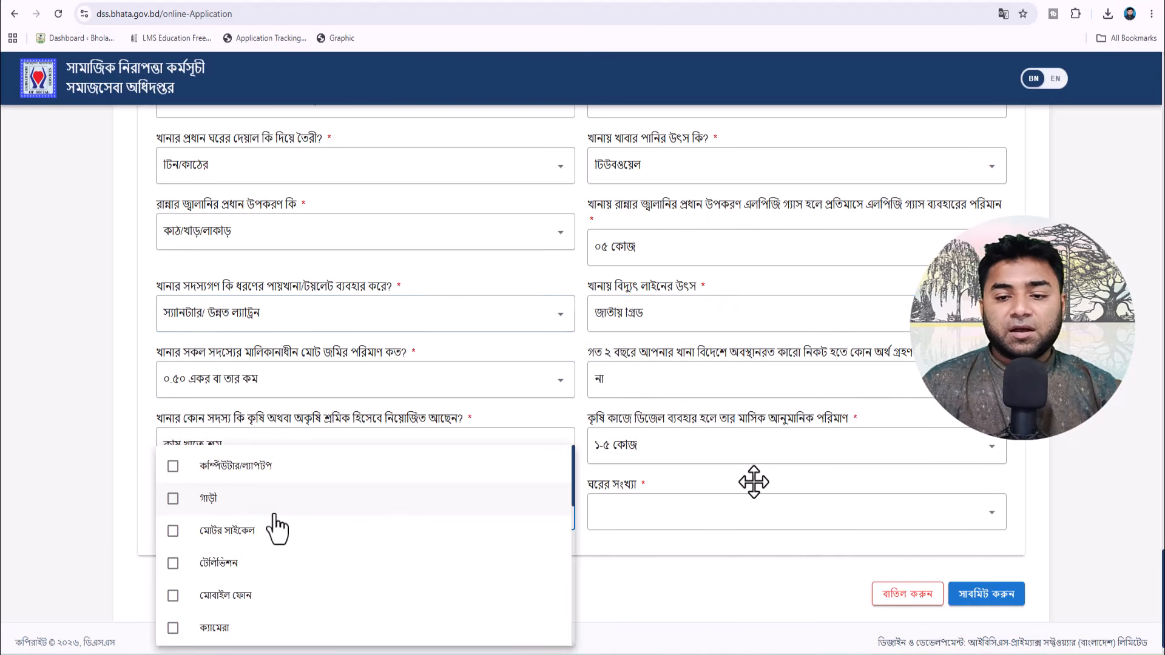
Select মোবাইল ফোন, বৈদ্যুতিক পাখা and টিউবওয়েল as the assets owned by the household.
scroll(274, 528, down, 3)
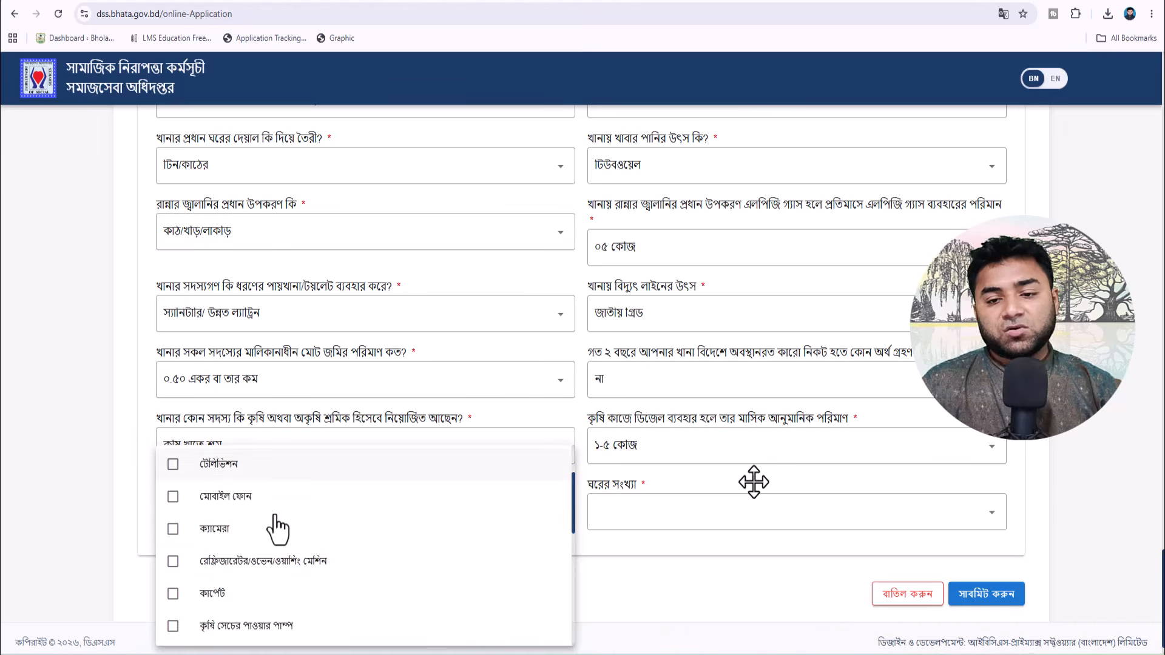
scroll(277, 529, down, 2)
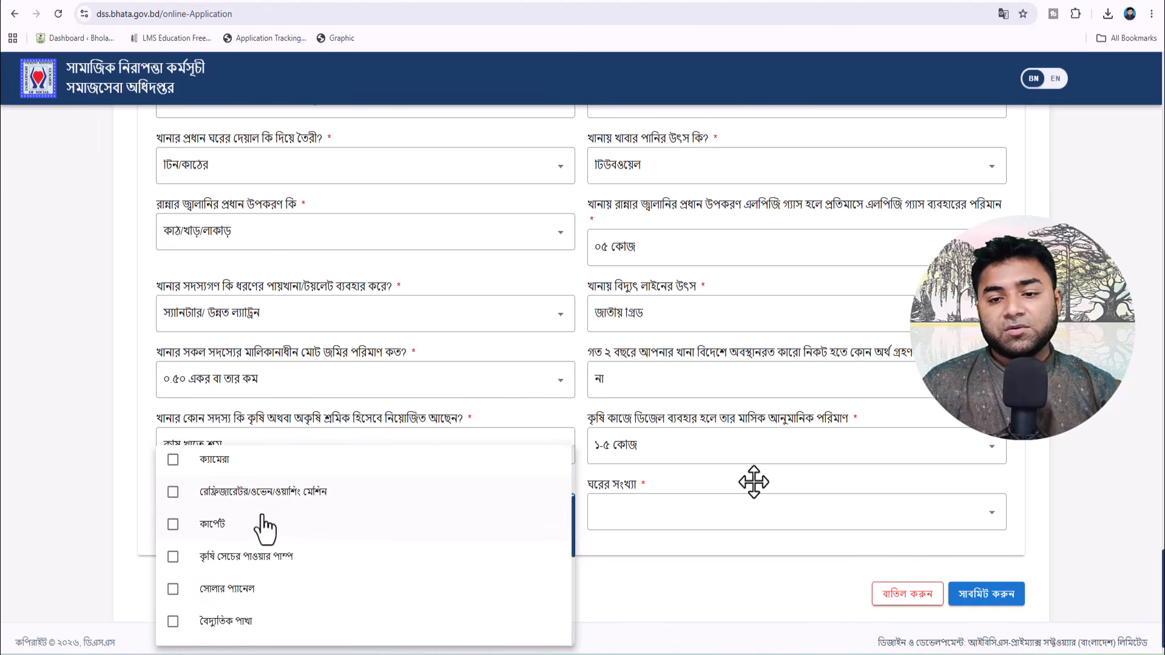
scroll(264, 528, down, 2)
scroll(266, 528, down, 2)
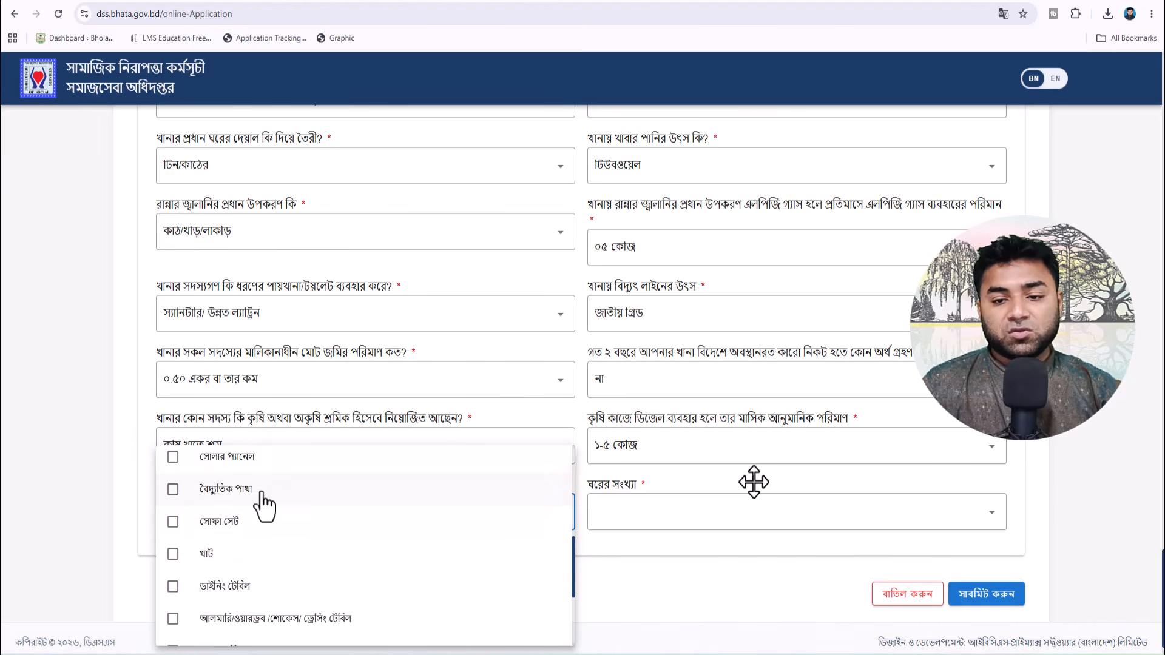
click(261, 492)
scroll(304, 513, down, 3)
scroll(286, 509, down, 1)
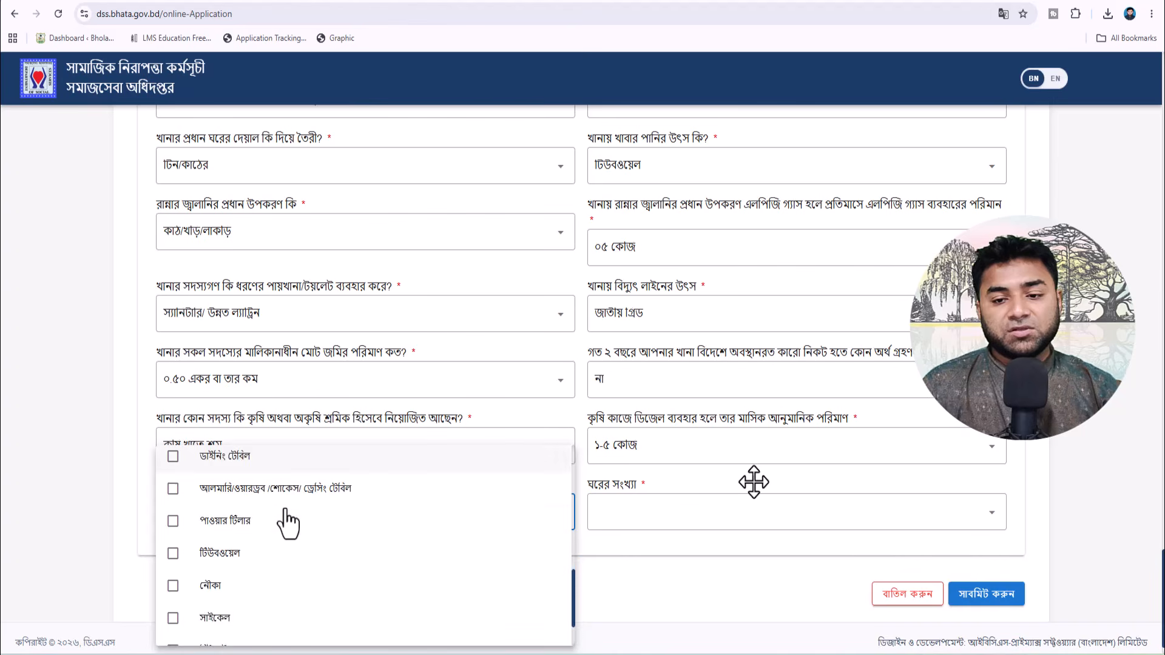
scroll(285, 522, down, 2)
click(261, 495)
scroll(328, 543, down, 1)
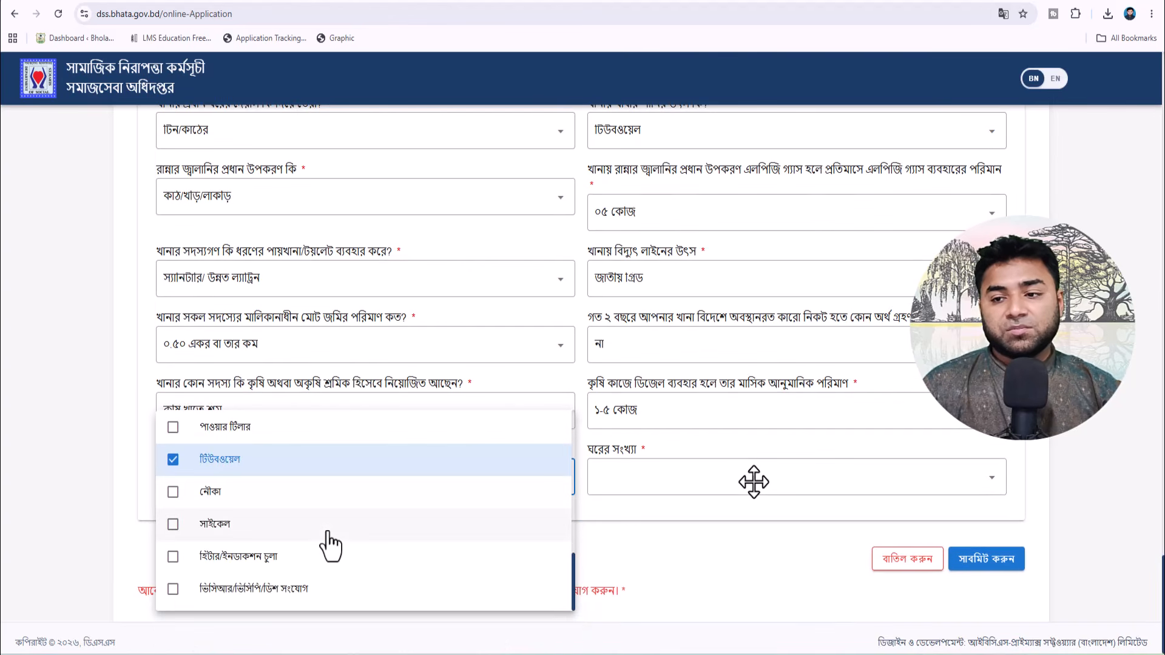
click(668, 542)
Set the number of rooms to ১, and submit the application, confirming the submission.
click(650, 483)
click(645, 474)
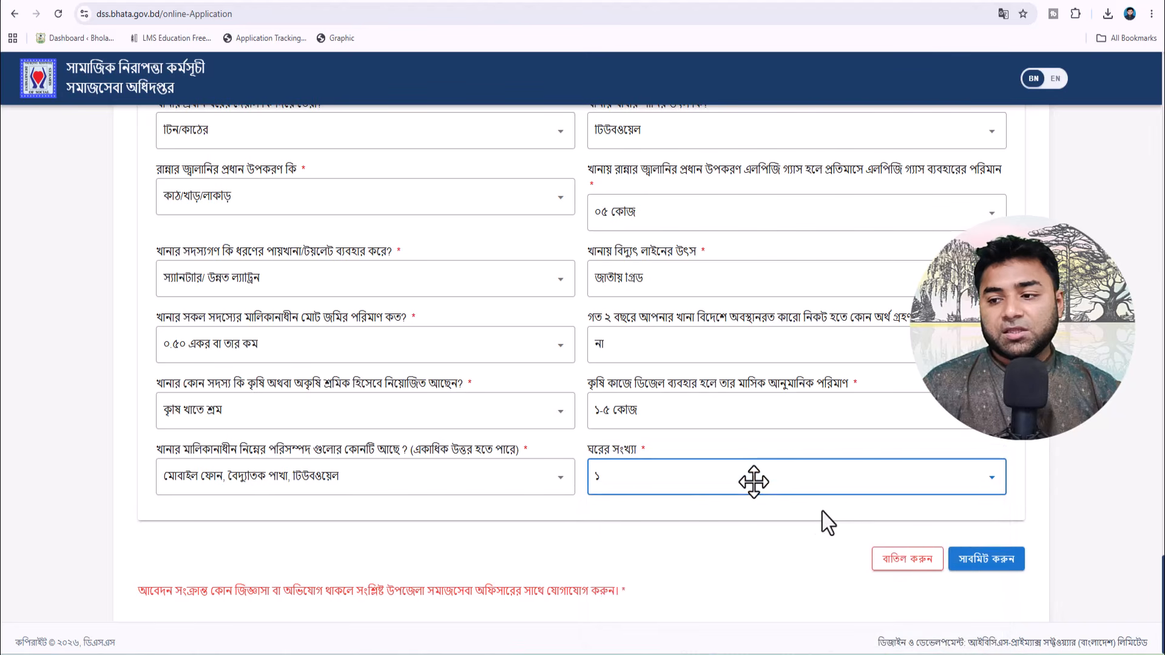
click(981, 563)
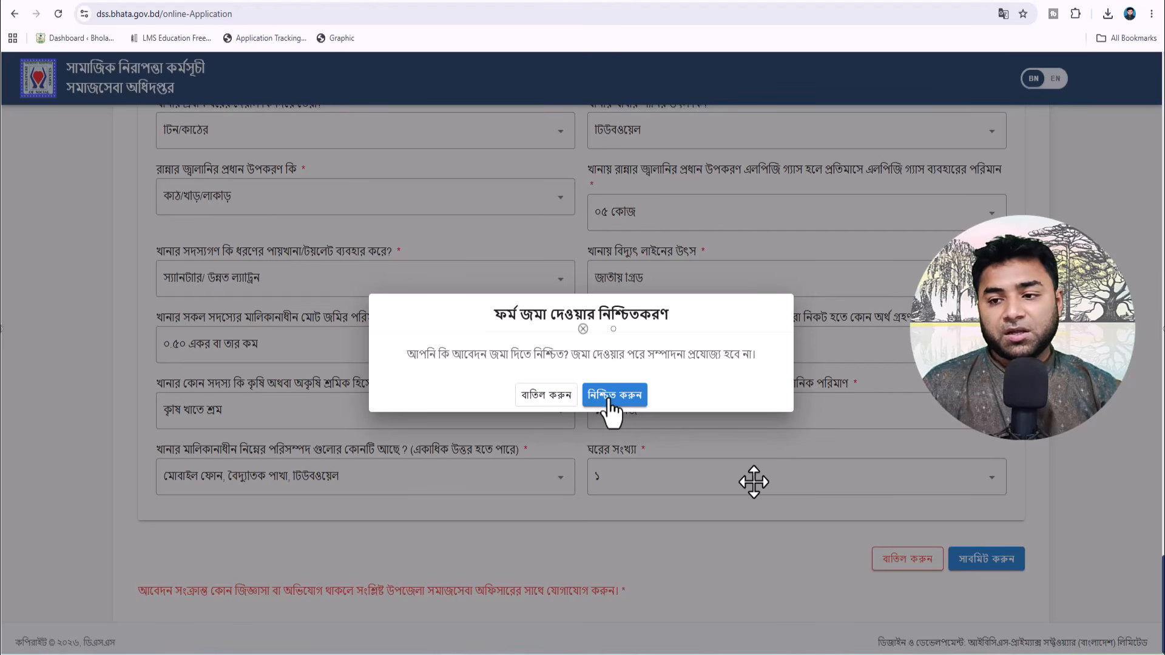
click(608, 397)
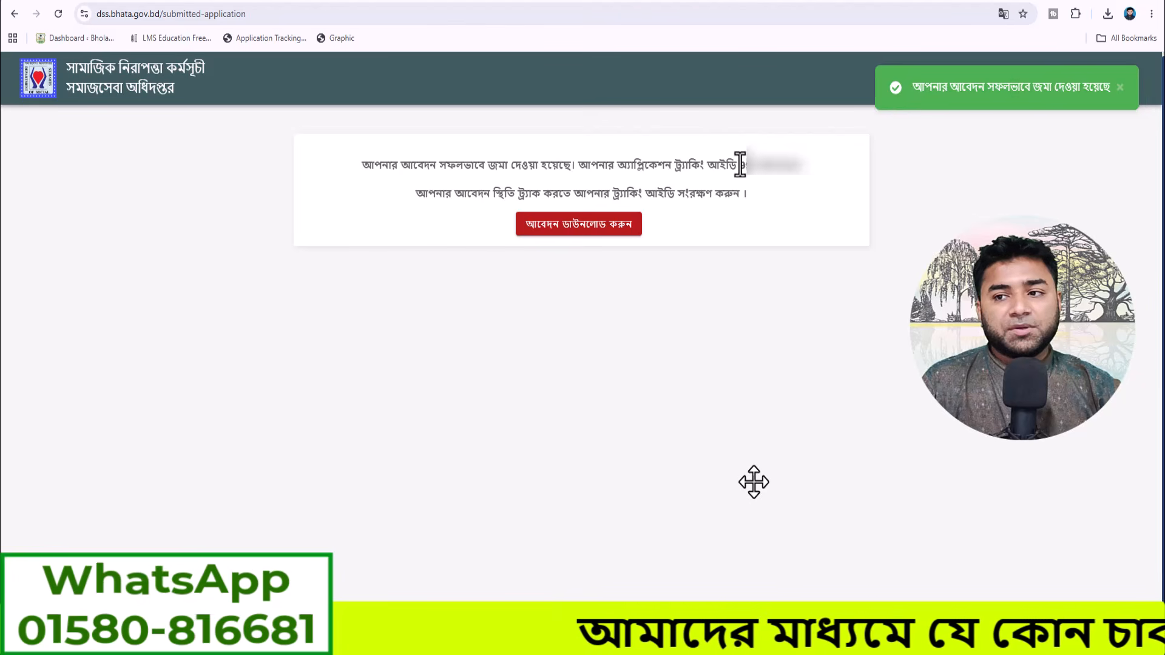
Copy the application tracking ID and open the downloadable copy of the submitted application.
drag(741, 164, 808, 182)
right_click(788, 166)
click(823, 180)
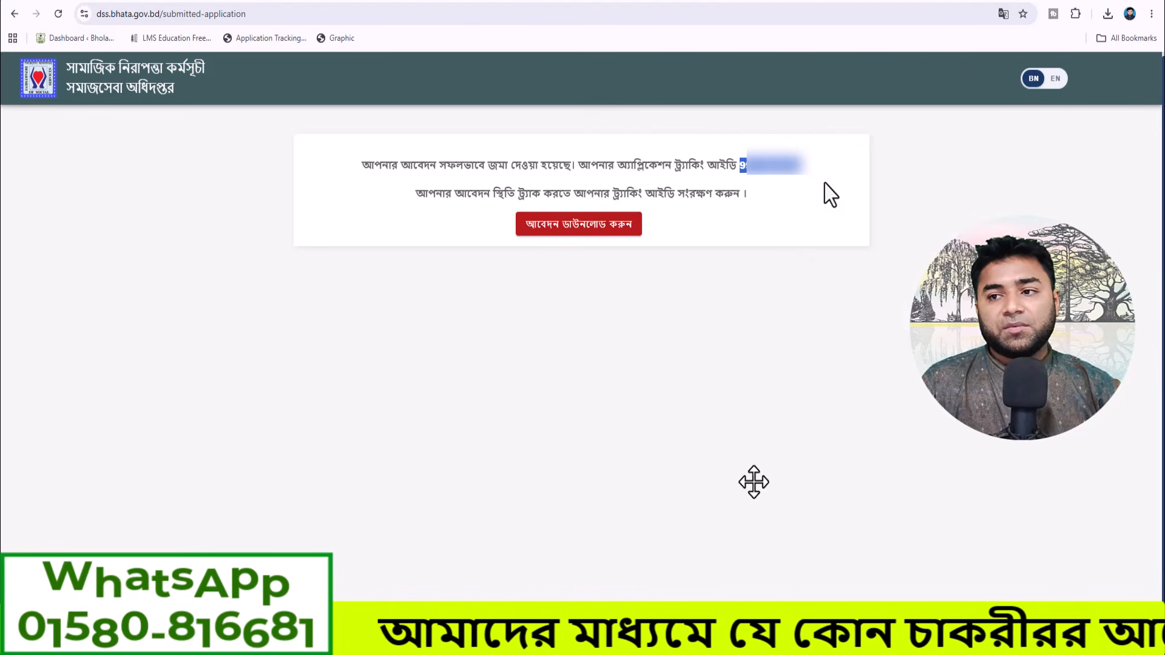
click(573, 230)
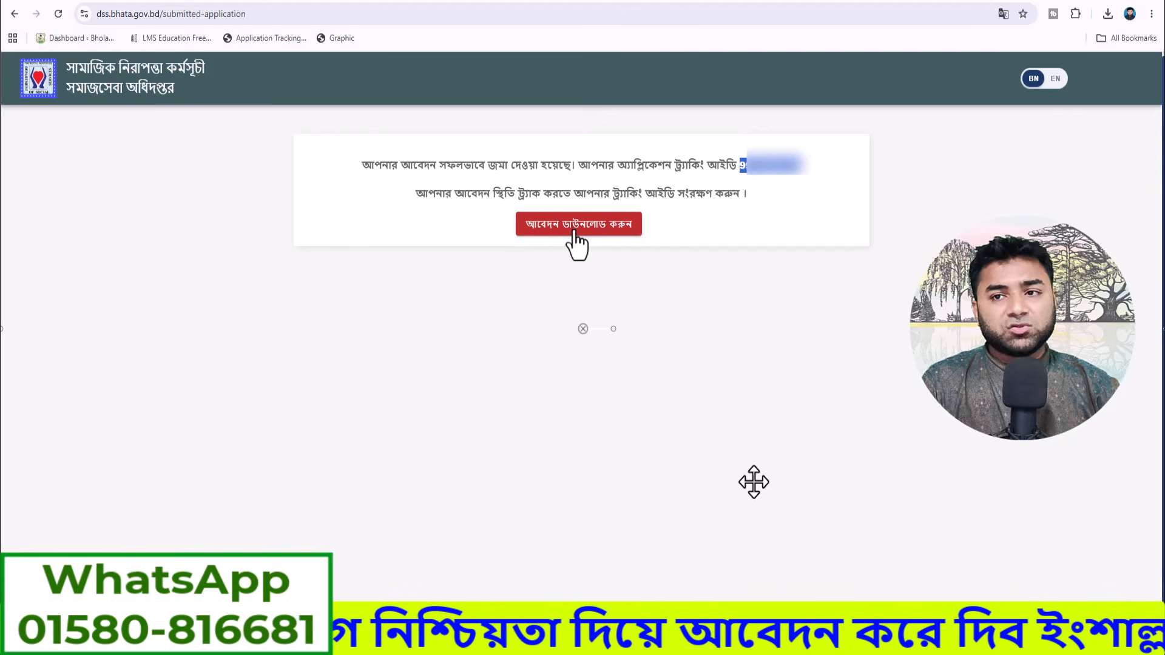
click(574, 234)
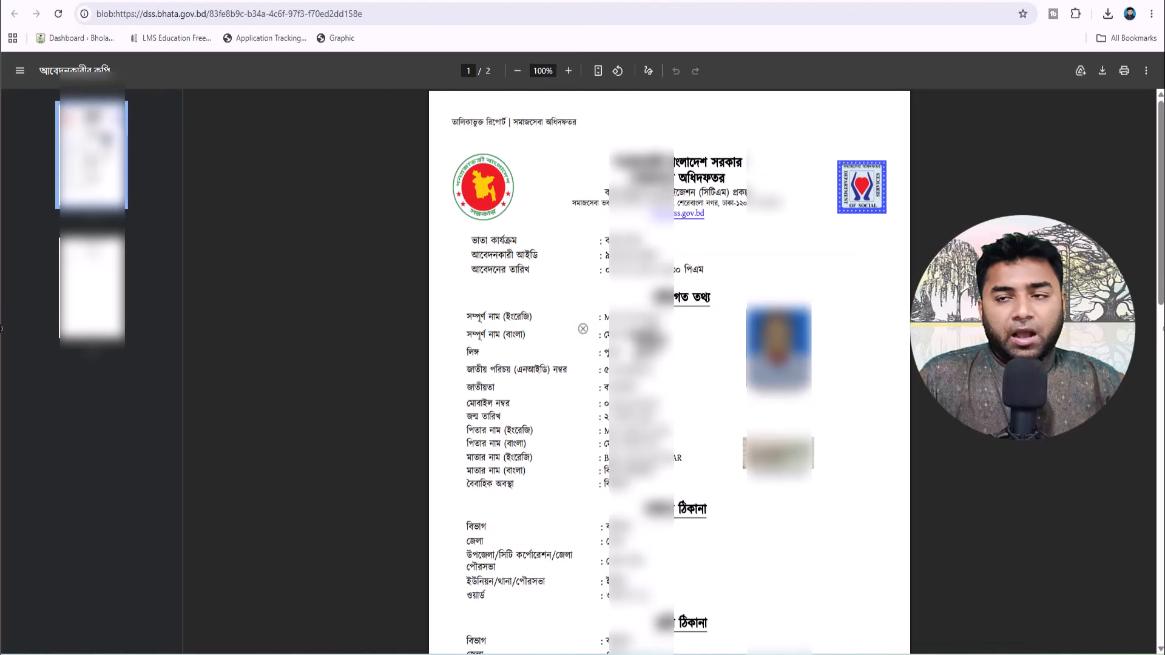